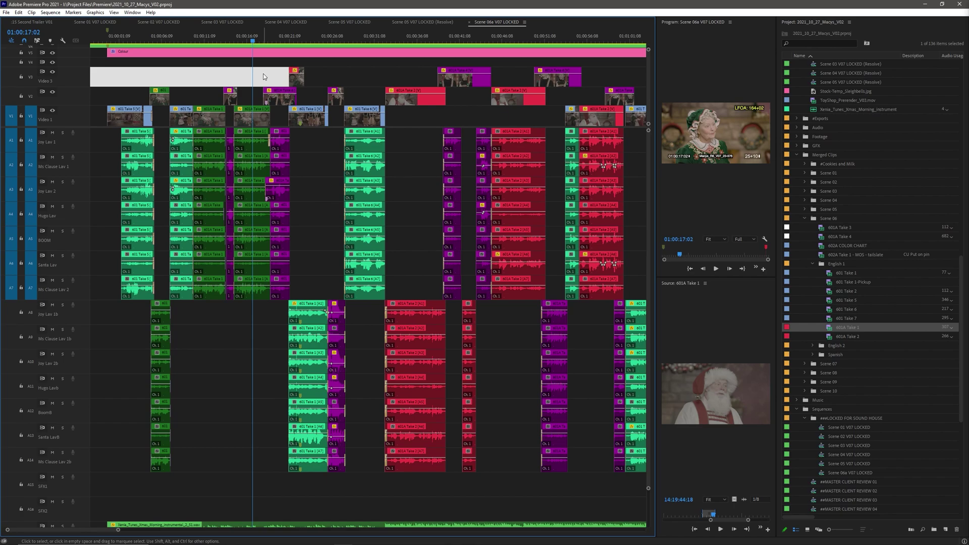
click(250, 98)
click(248, 100)
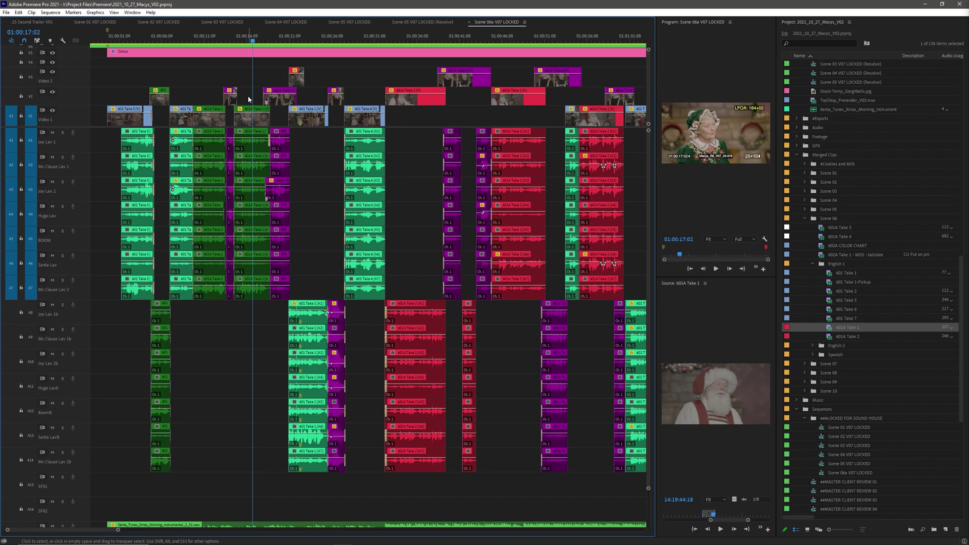
click(262, 146)
click(300, 164)
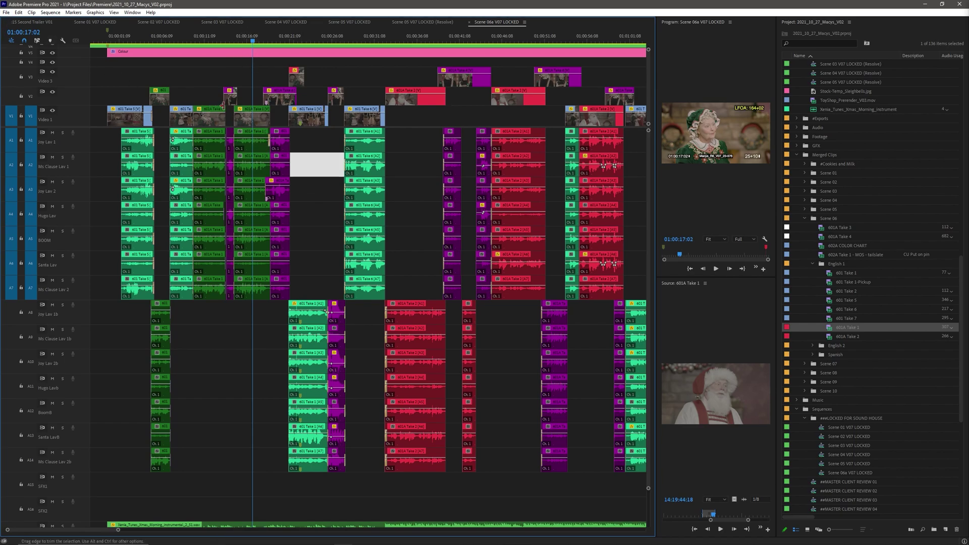
- Export the Scene 06a V07 LOCKED sequence as a Final Cut Pro XML named Scene 06a V07.xml into the XMLs To Resolve folder
click(7, 13)
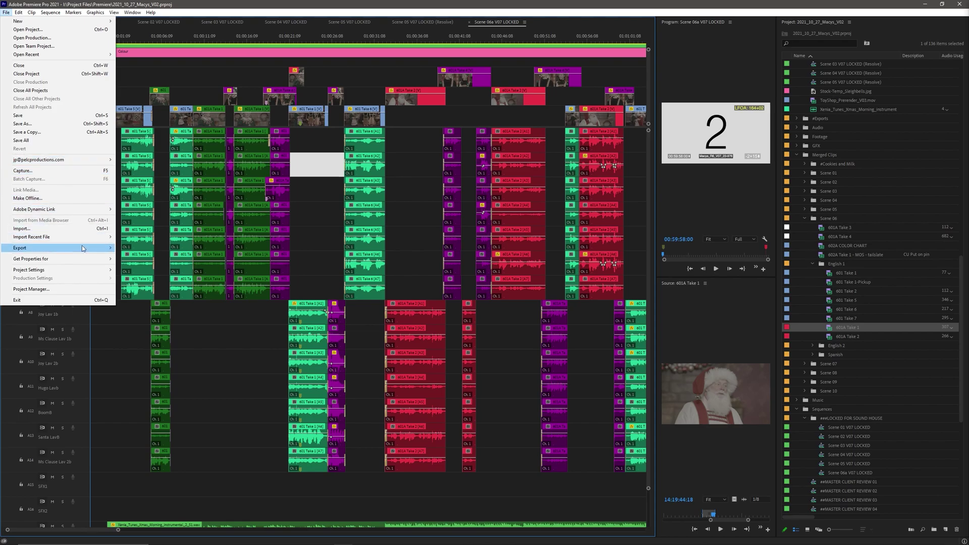
mouse_move(84, 248)
click(176, 331)
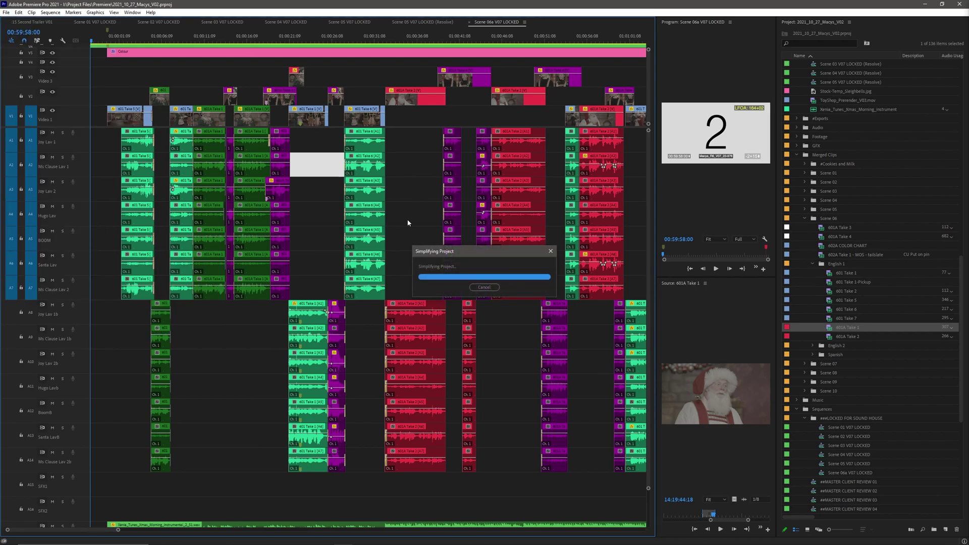
click(129, 35)
double_click(129, 112)
click(132, 103)
click(423, 437)
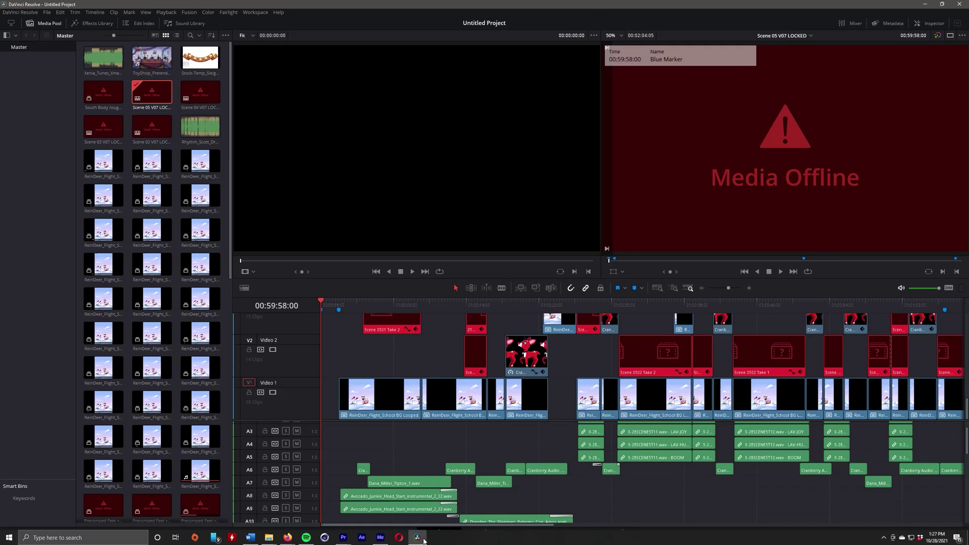
- In DaVinci Resolve, import a timeline from Scene 06a V07.xml in the XMLs To Resolve folder under Post Audio
click(39, 15)
mouse_move(48, 12)
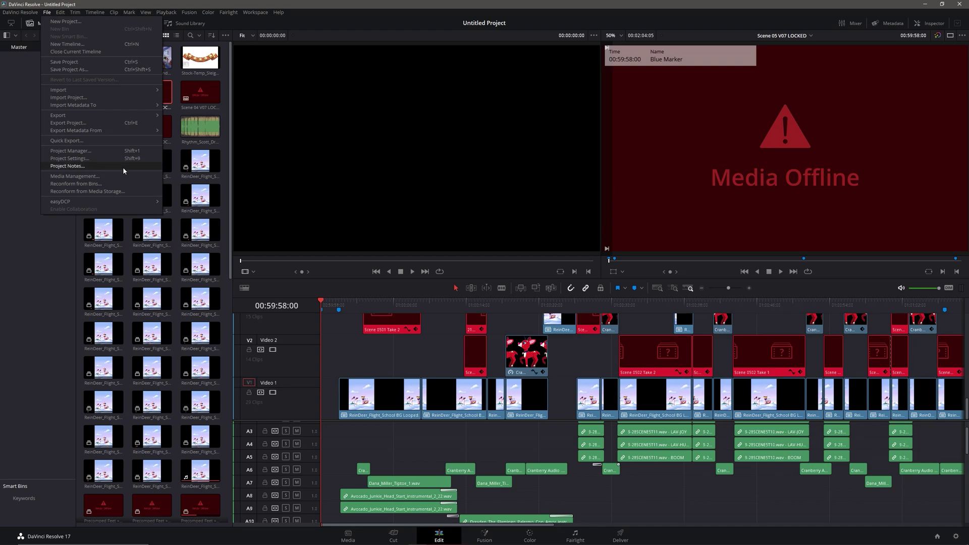
mouse_move(117, 90)
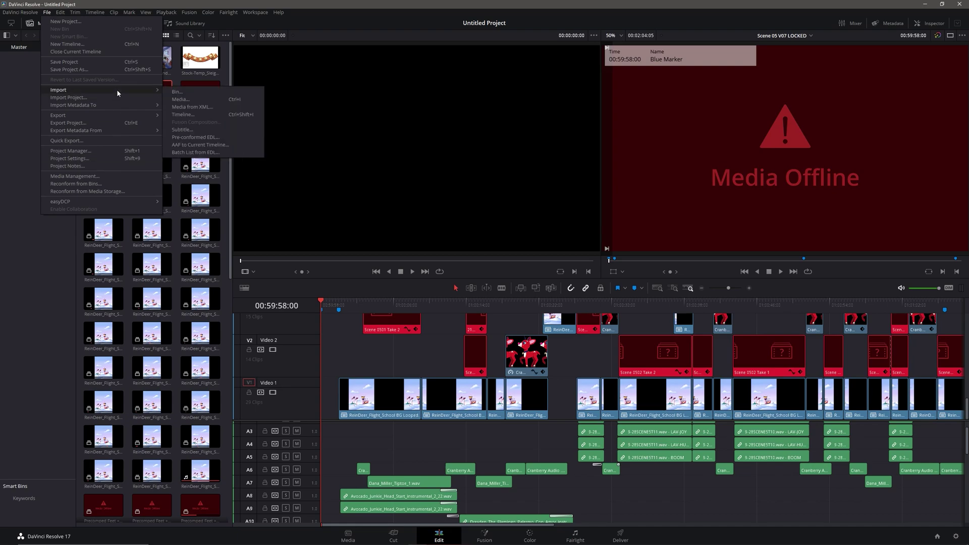
click(207, 115)
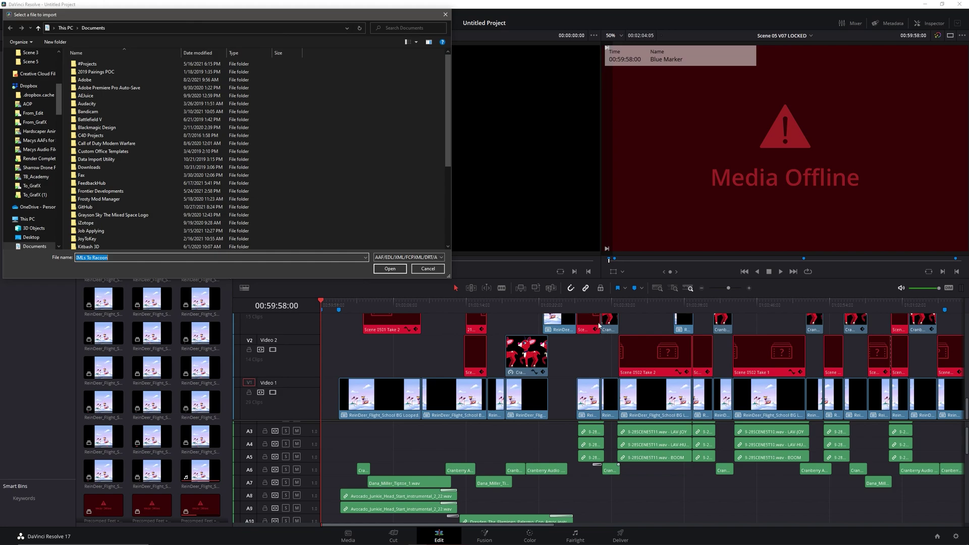
double_click(96, 167)
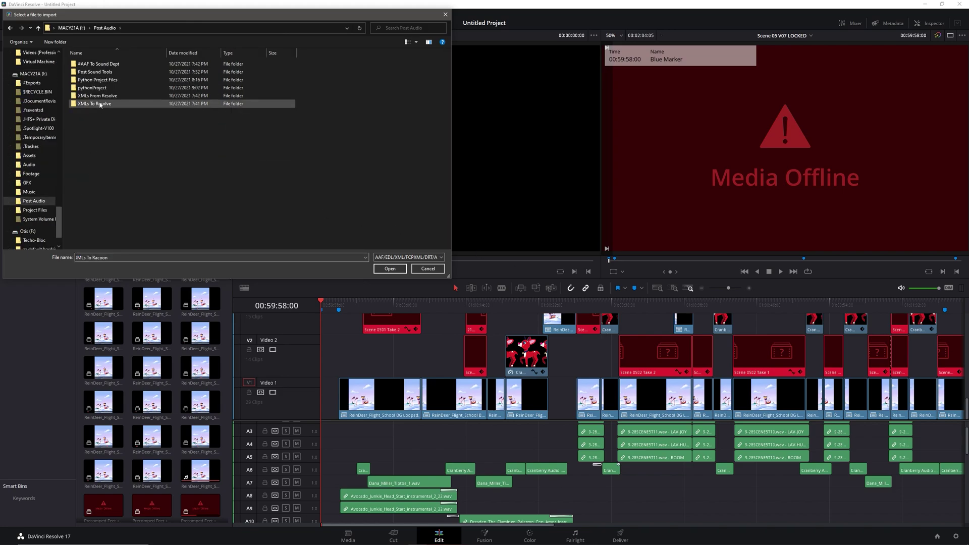
double_click(97, 104)
click(97, 104)
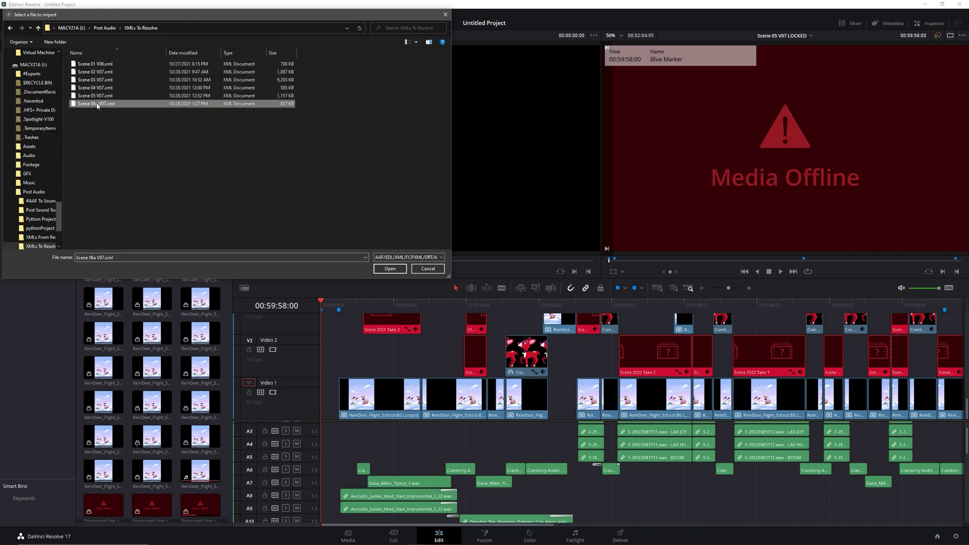
click(391, 269)
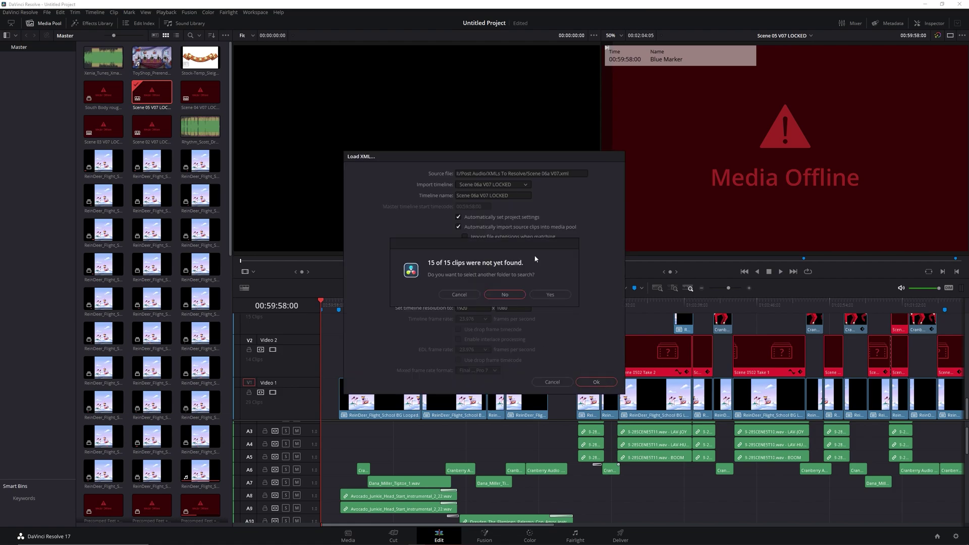
- Load the Scene 06a V07 LOCKED timeline without searching another folder for missing clips, and look over its audio tracks
mouse_move(446, 247)
mouse_down()
mouse_move(442, 227)
mouse_move(453, 237)
mouse_move(445, 244)
mouse_up()
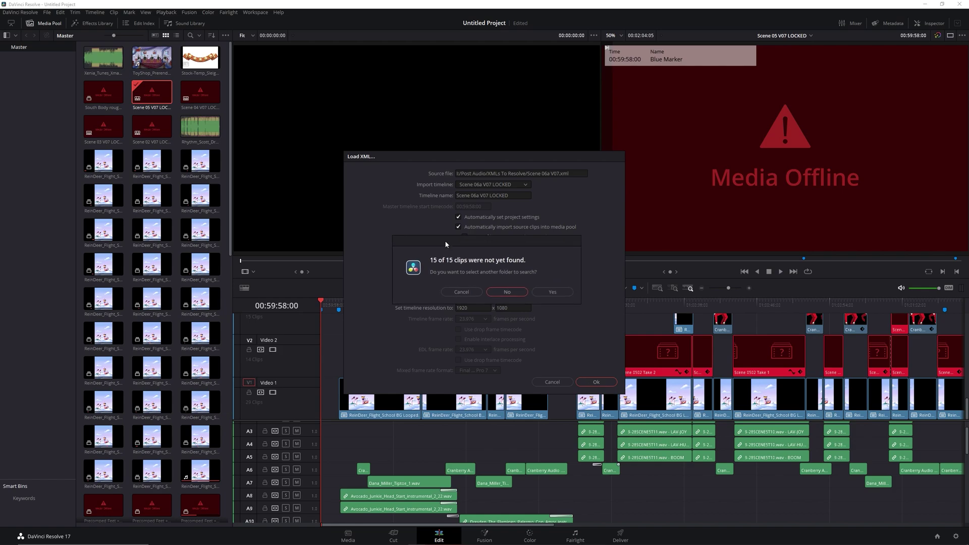
click(507, 292)
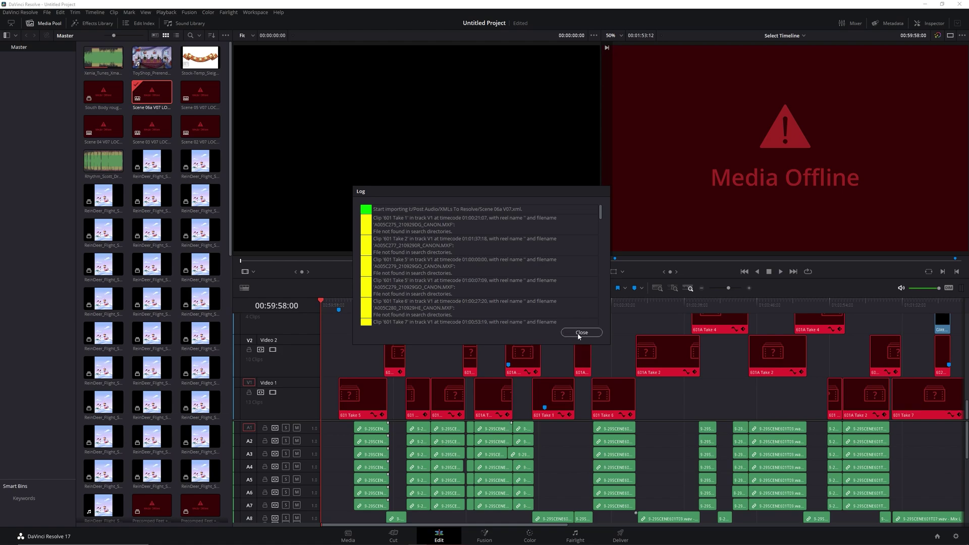
click(582, 333)
mouse_move(401, 309)
mouse_down()
mouse_move(391, 309)
mouse_move(448, 309)
mouse_move(397, 317)
mouse_up()
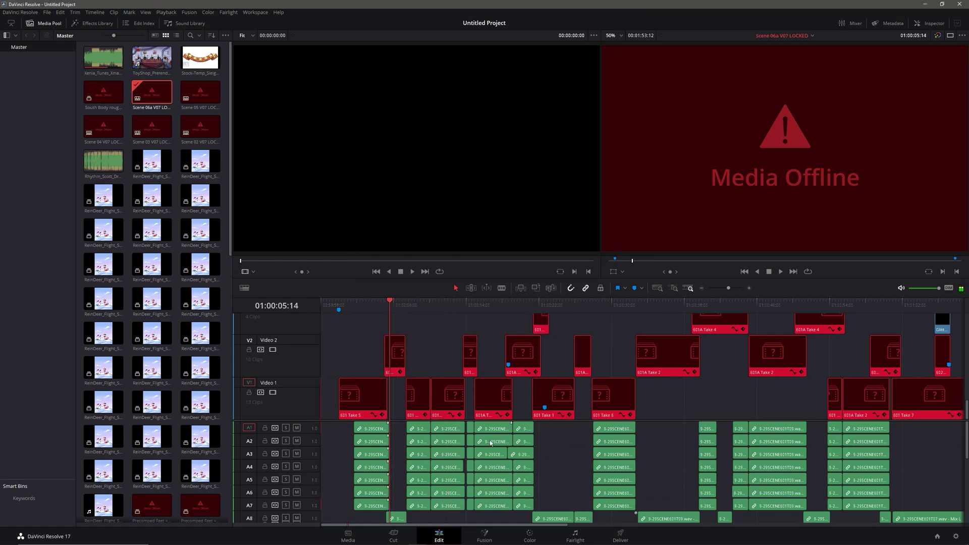
scroll(495, 442, down, 10)
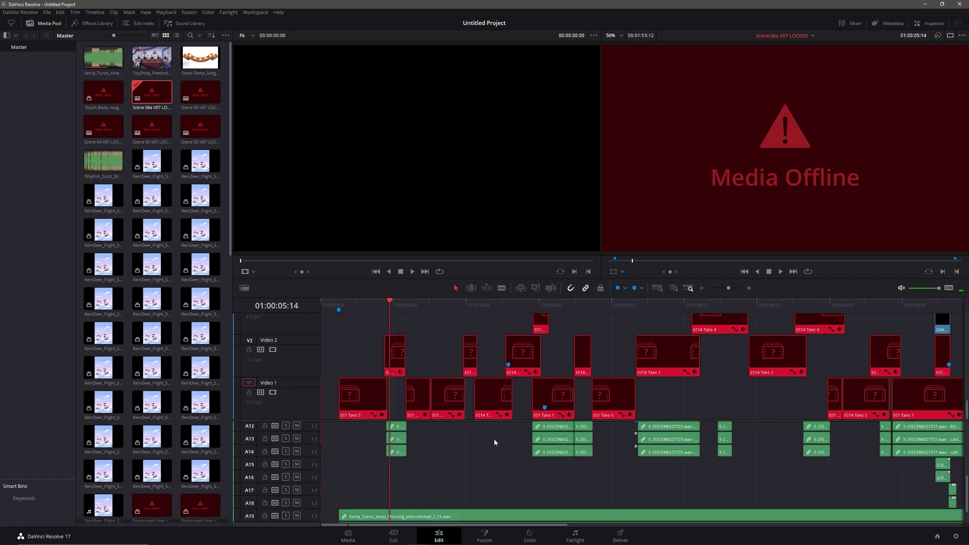
scroll(494, 442, up, 6)
drag(386, 303, 320, 310)
- Export the timeline as an FCP 7 XML V5 file named Scene 05 V06a_FROM_RESOLVE.xml into Post Audio's XMLs From Resolve folder
click(46, 12)
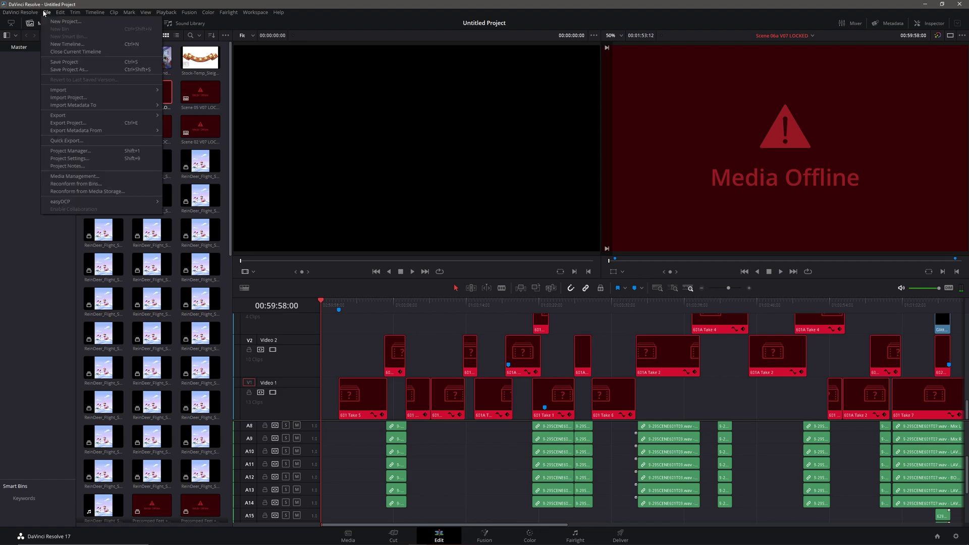
mouse_move(100, 115)
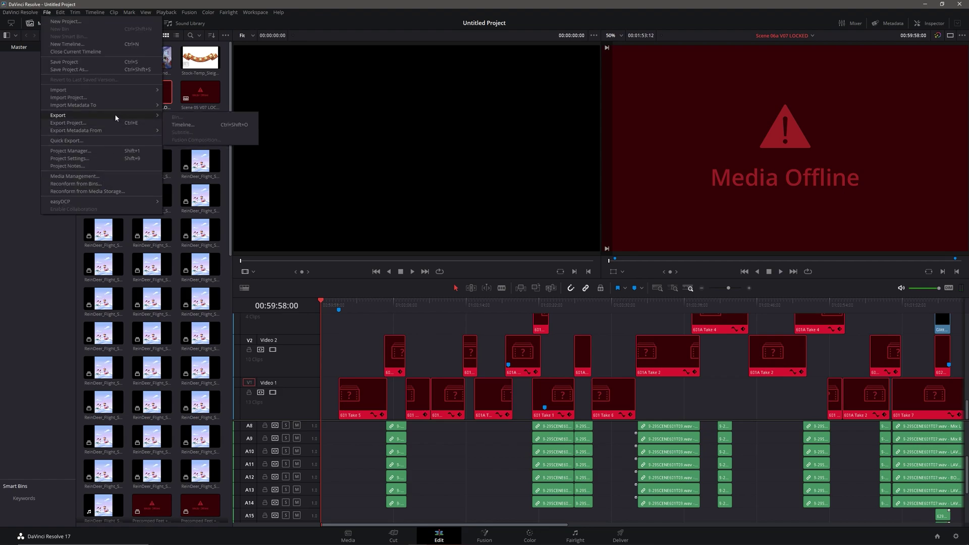
click(186, 124)
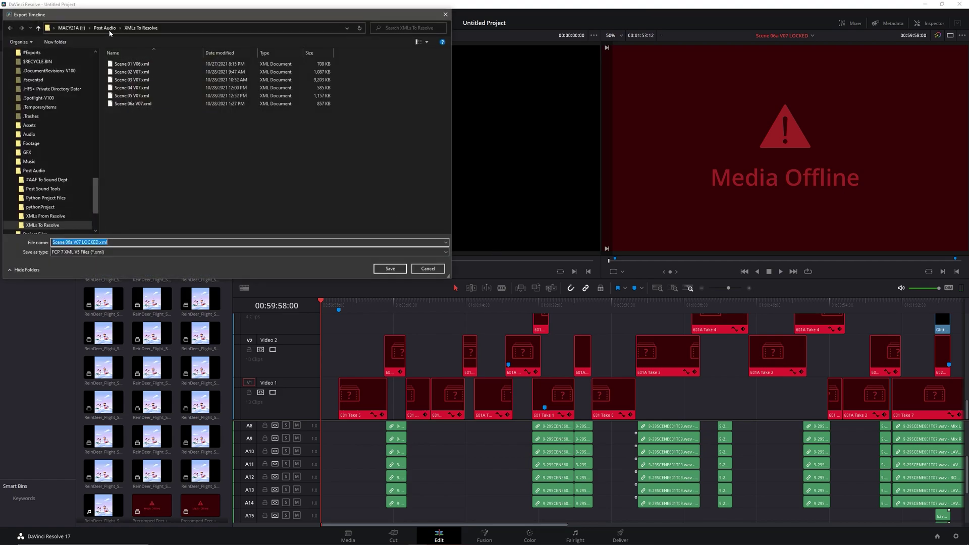
click(104, 28)
double_click(130, 95)
click(131, 96)
click(78, 243)
key(BackSpace)
text(6a_FROM_RESOLV)
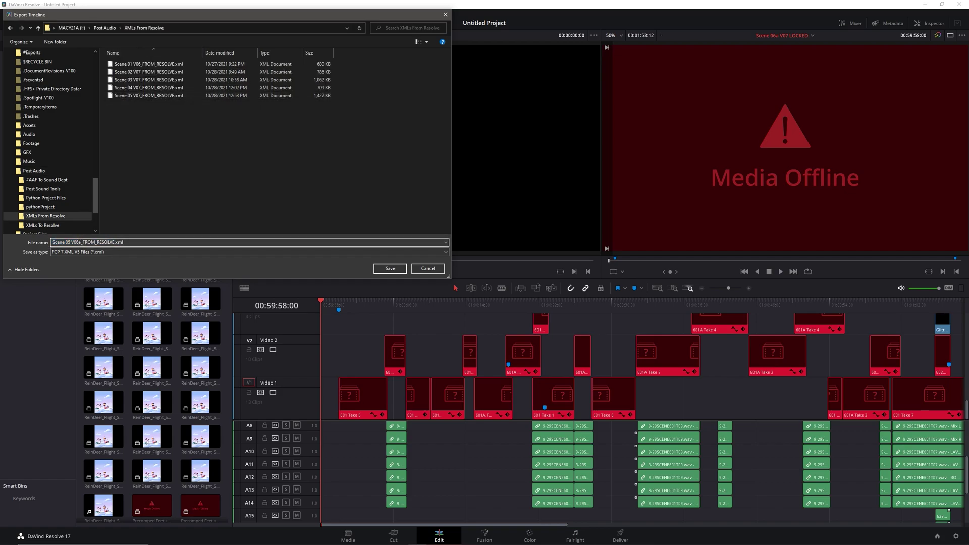
key(Return)
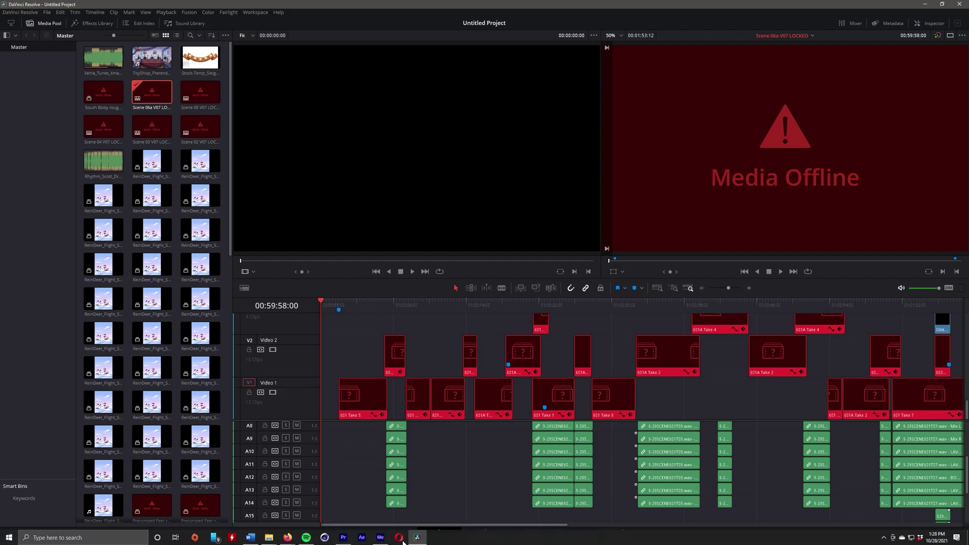
- Switch to Premiere Pro and select the FCP XML Assets bin at the top of the project list
click(343, 537)
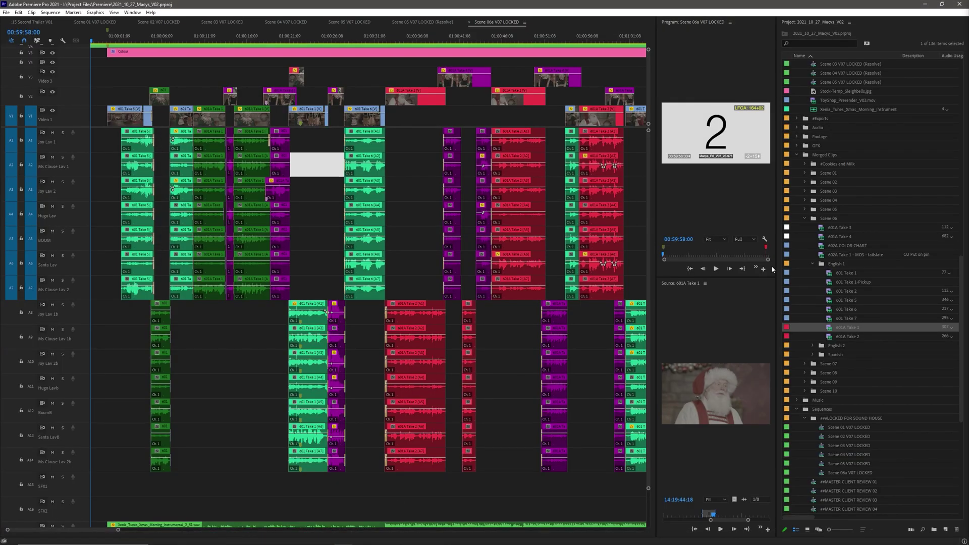
scroll(868, 276, up, 1)
drag(960, 276, 955, 81)
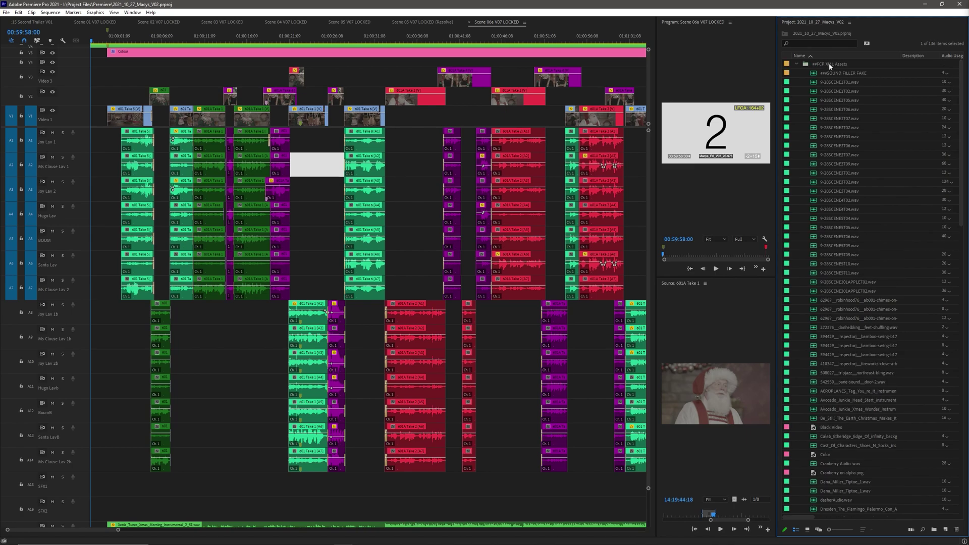
click(814, 64)
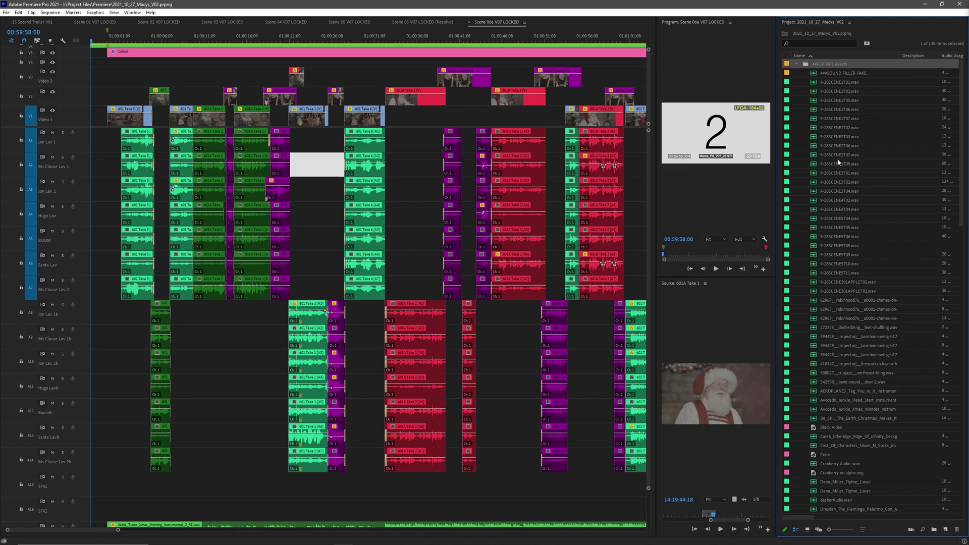
- Start a file import and select Scene 05 V06a_FROM_RESOLVE.xml in the XMLs From Resolve folder under Post Audio on MACY21A (I:)
click(6, 12)
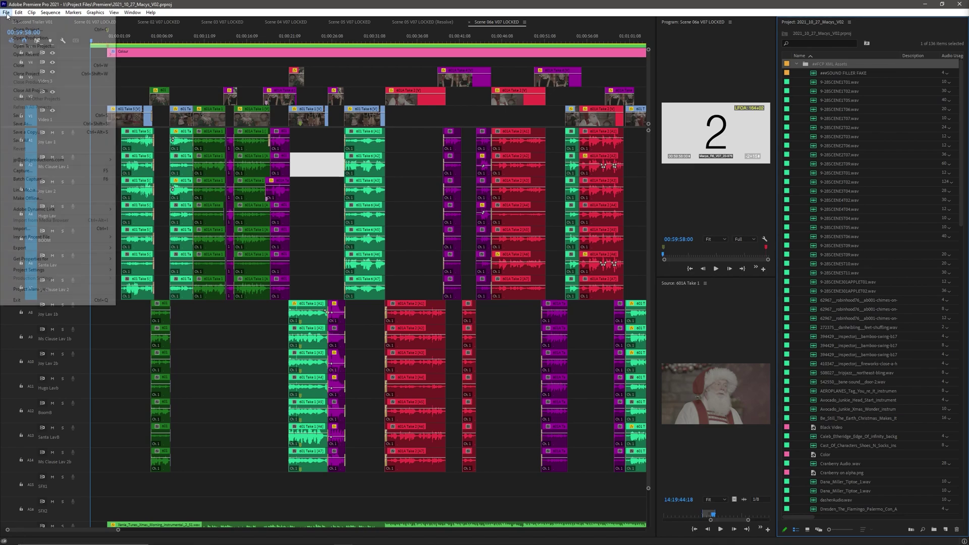
click(63, 229)
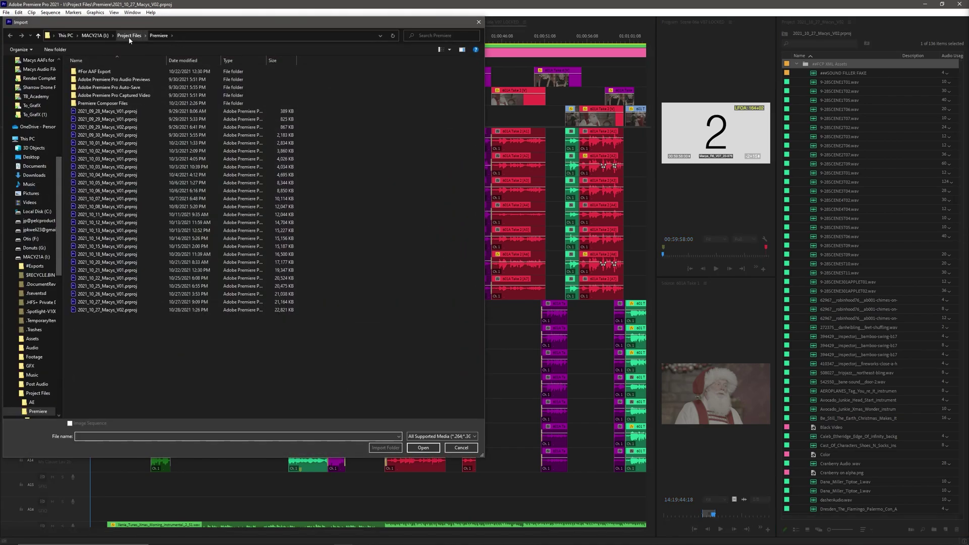
click(129, 36)
click(94, 35)
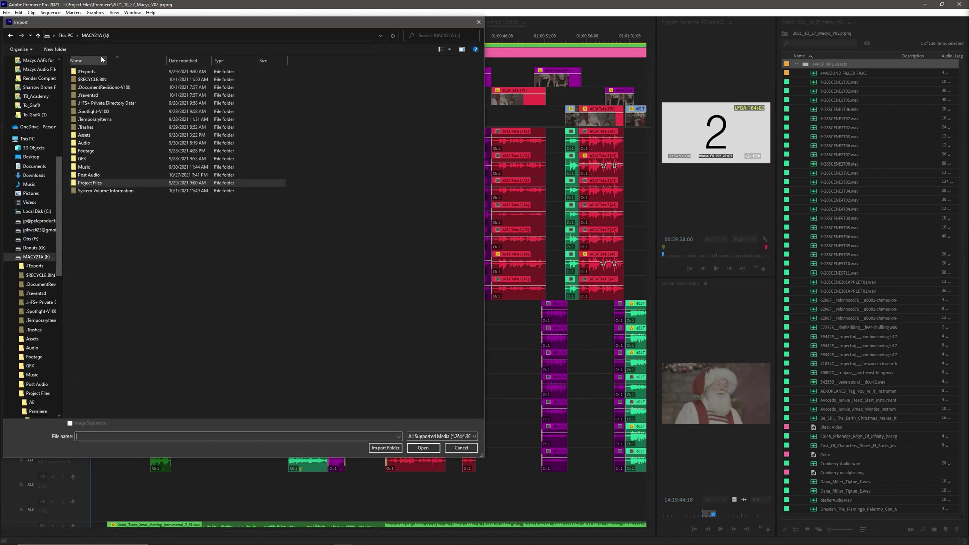
double_click(91, 175)
double_click(96, 104)
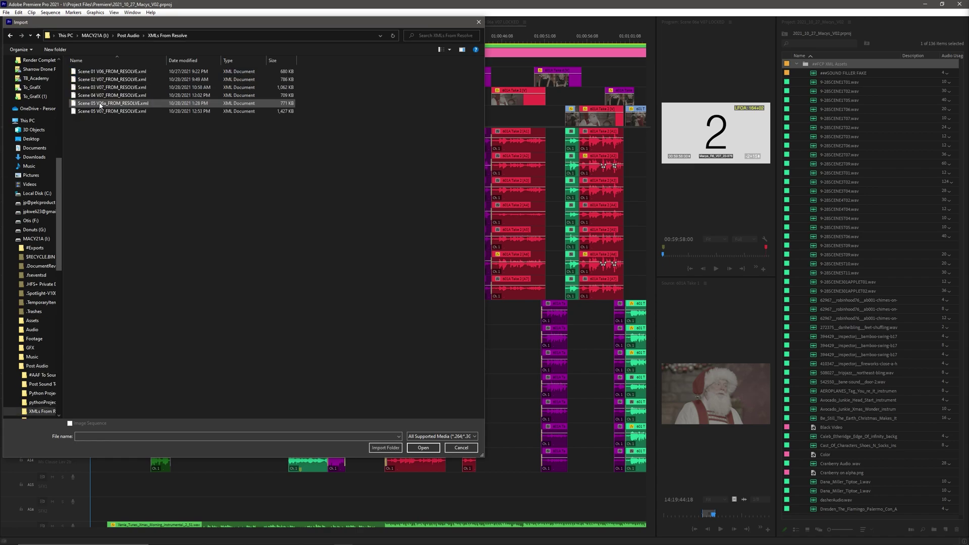
click(102, 103)
- In File Explorer, rename Scene 05 V06a_FROM_RESOLVE.xml in the XMLs From Resolve folder as Scene 06a V07_FROM_RESOLVE.xml
key(alt+Tab)
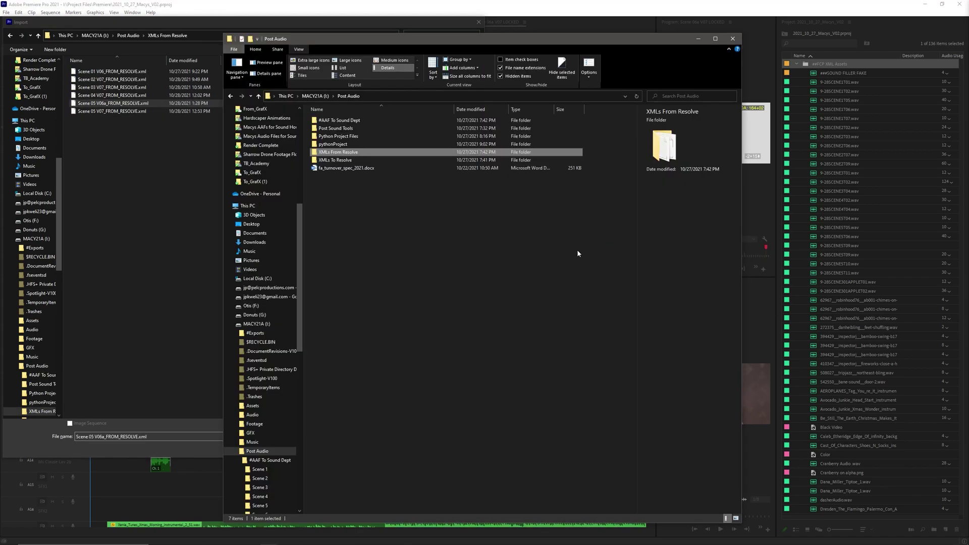
double_click(338, 152)
click(338, 153)
key(F2)
click(338, 153)
key(BackSpace)
key(BackSpace)
key(BackSpace)
key(BackSpace)
text(V07)
key(Return)
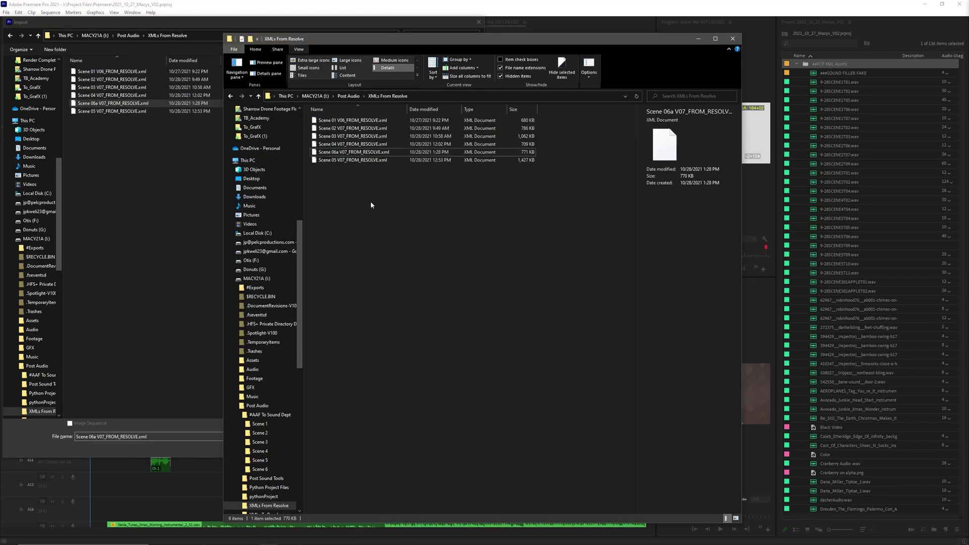
click(370, 202)
- Import Scene 06a V07_FROM_RESOLVE.xml into the Premiere project and open the Scene 06a V07 LOCKED (Resolve) sequence
click(140, 144)
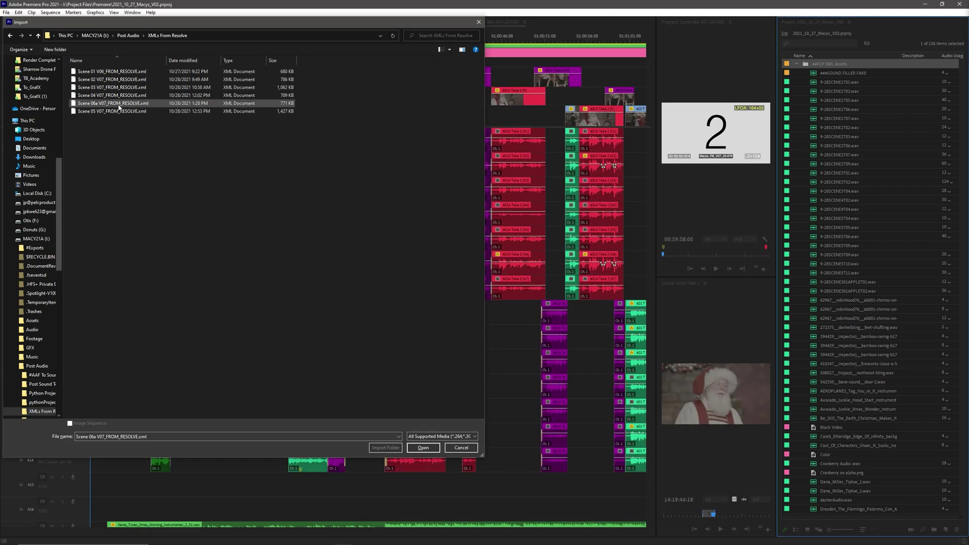
click(423, 446)
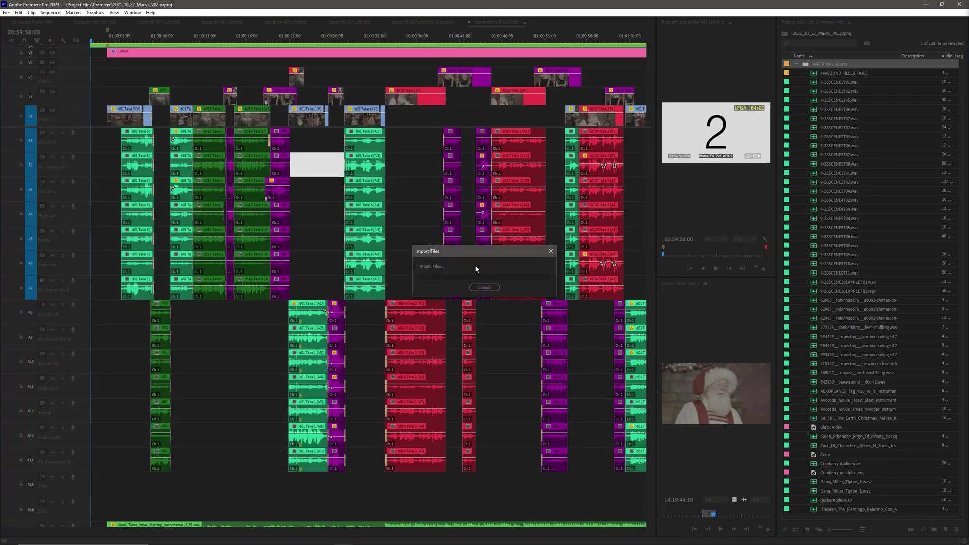
scroll(807, 393, down, 5)
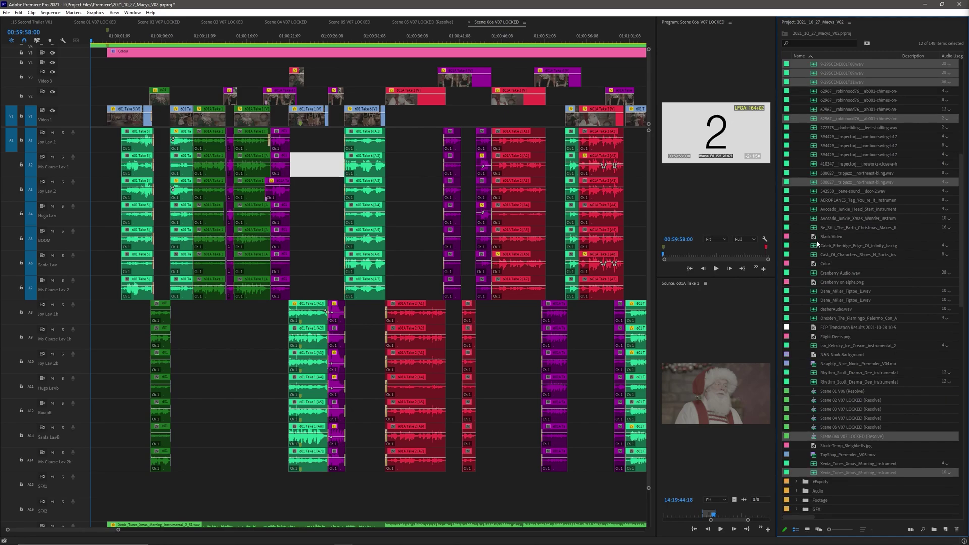
click(801, 337)
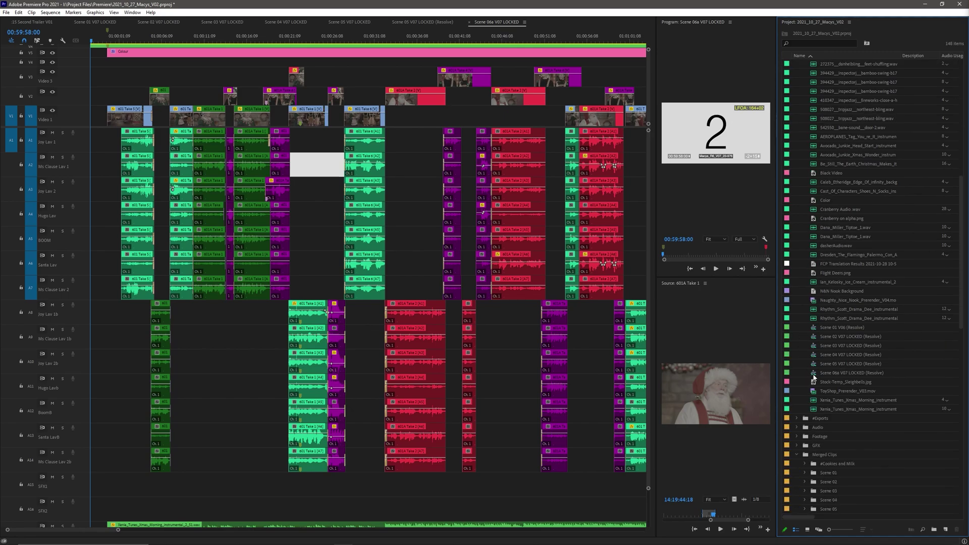
double_click(815, 375)
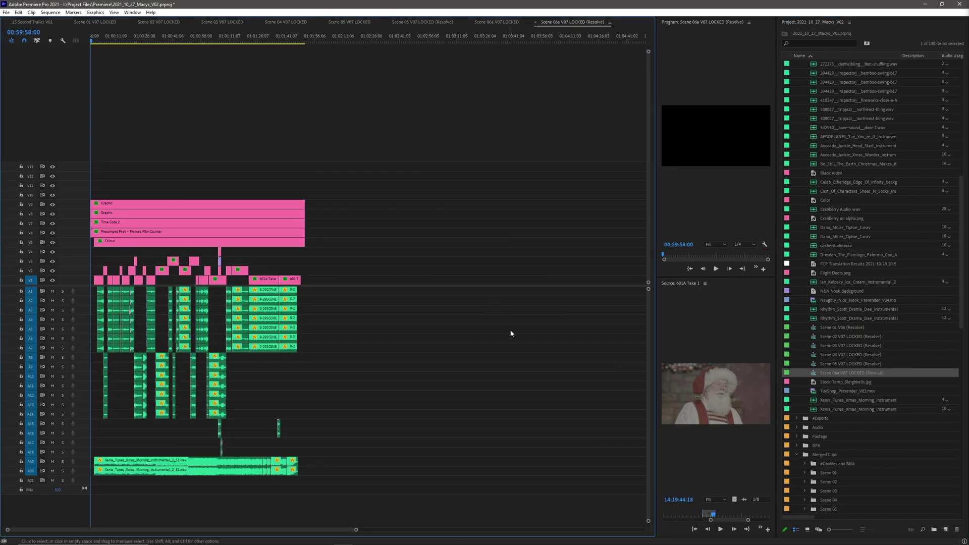
key(=)
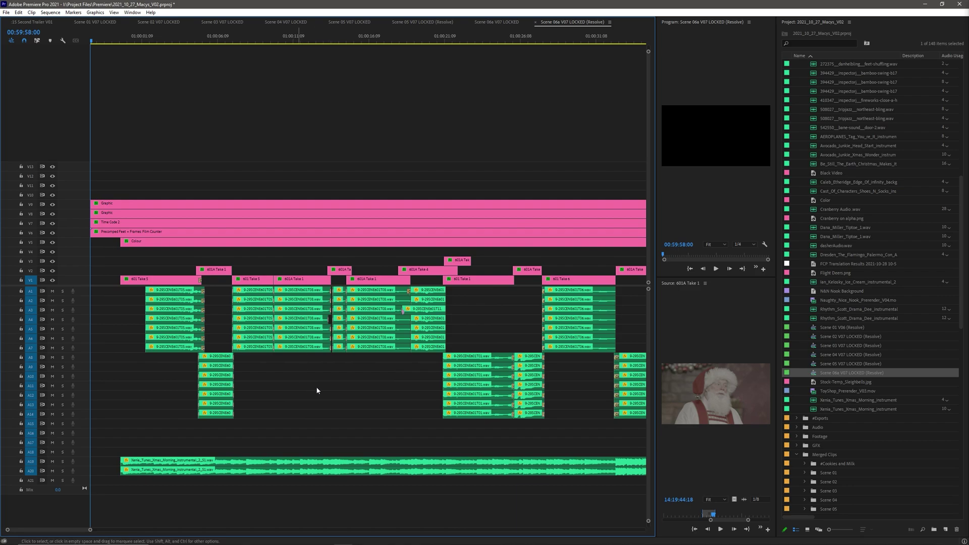
- Place the ###SOUND FILLER FAKE clip at the start of the Resolve sequence, on the upper music track directly before the music
key(minus)
key(minus)
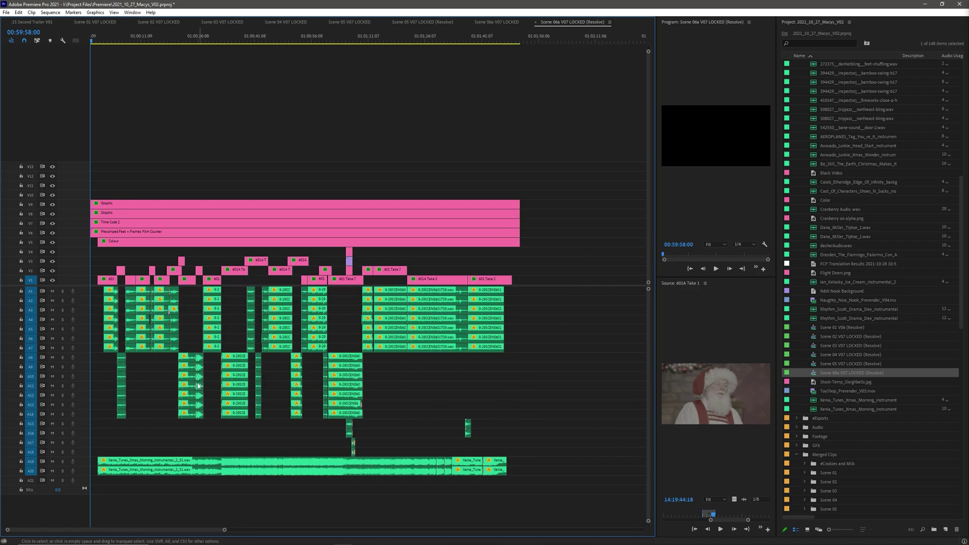
key(equal)
key(equal)
key(equal)
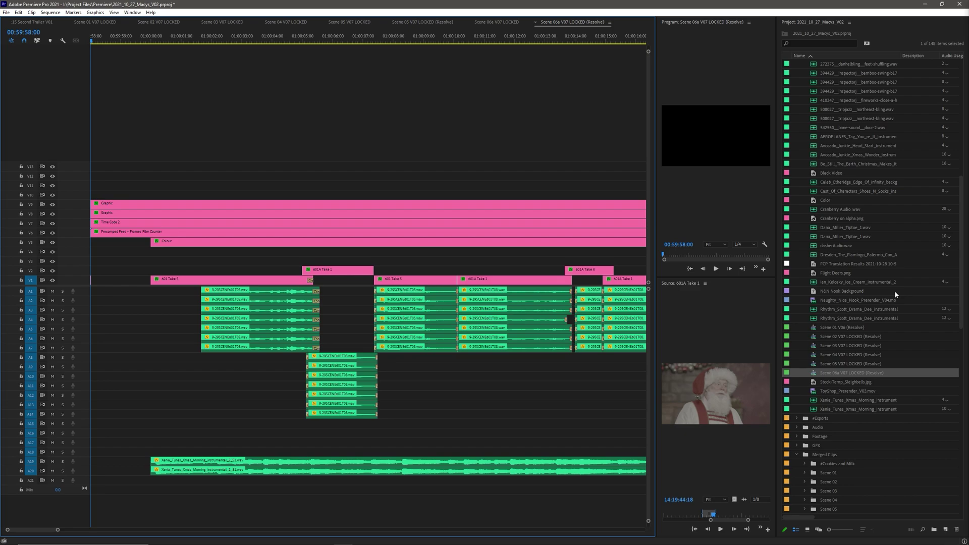
drag(960, 237, 960, 122)
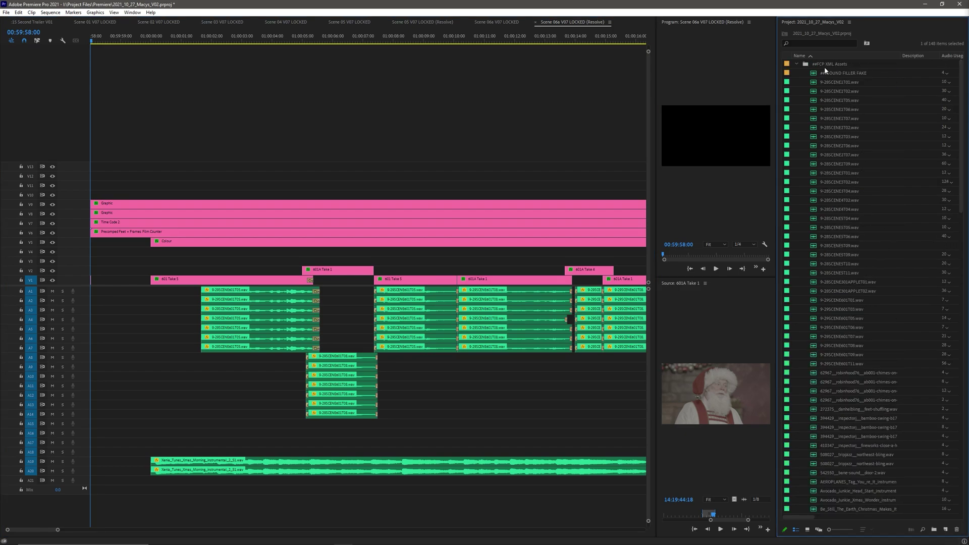
drag(813, 74, 150, 461)
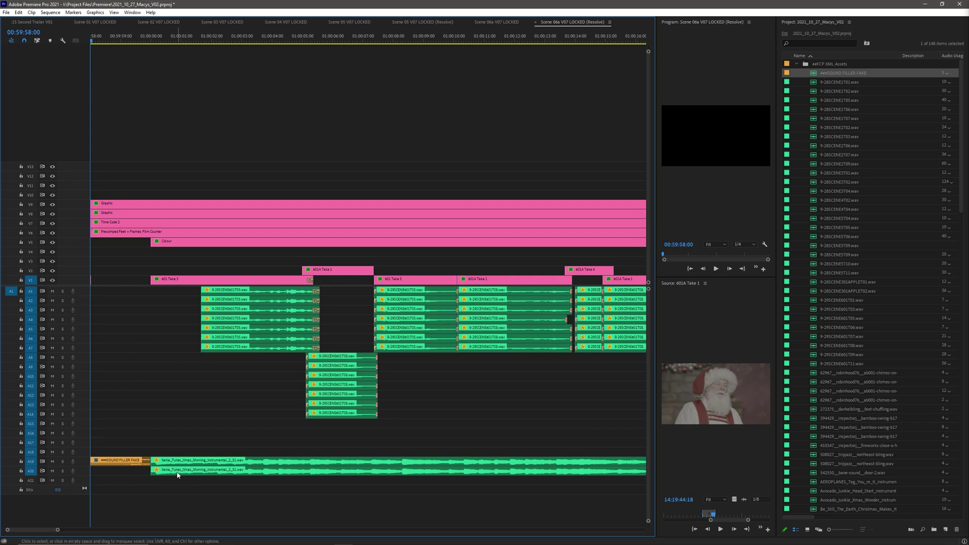
- Copy all audio clips of Scene 06a V07 LOCKED (Resolve), including the filler, and open the Scene 06a V07 LOCKED sequence
key(minus)
key(minus)
key(minus)
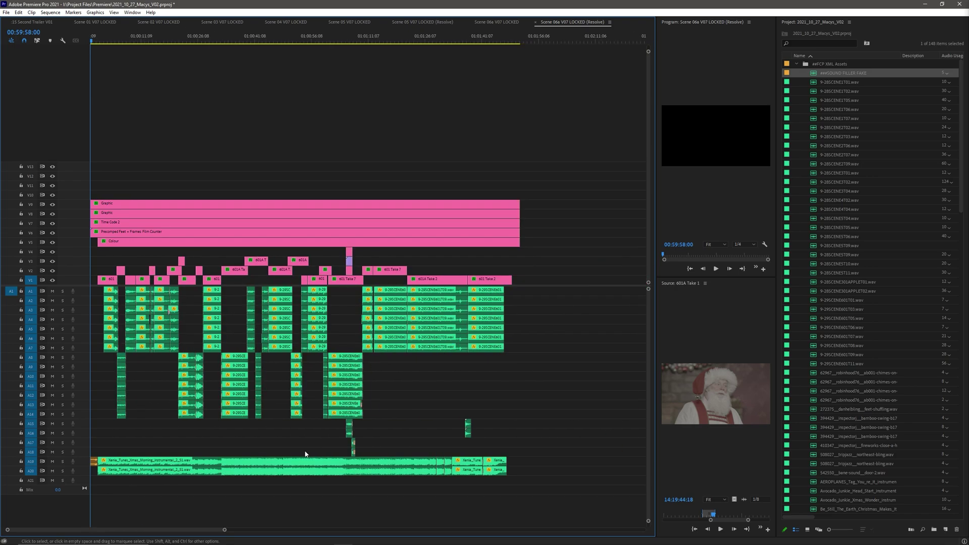
drag(592, 291, 86, 480)
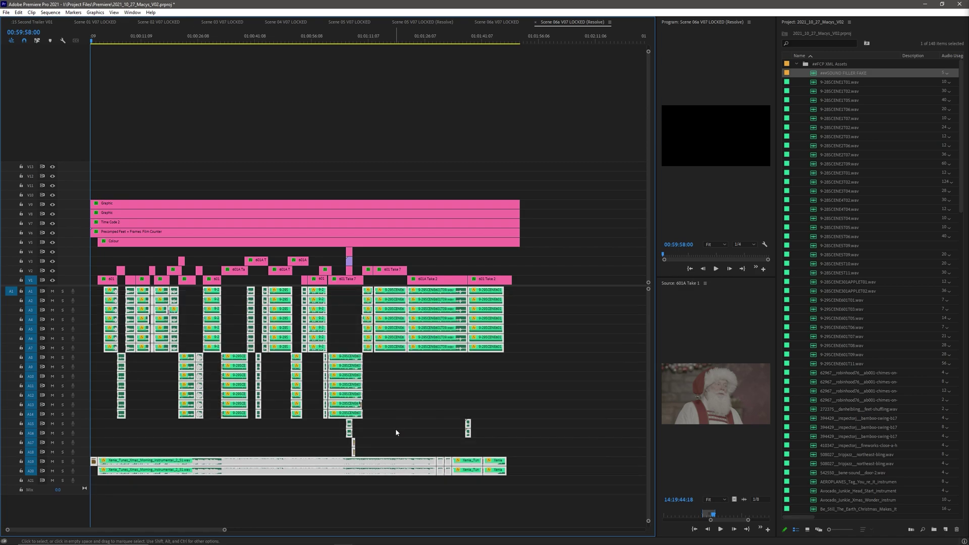
click(494, 22)
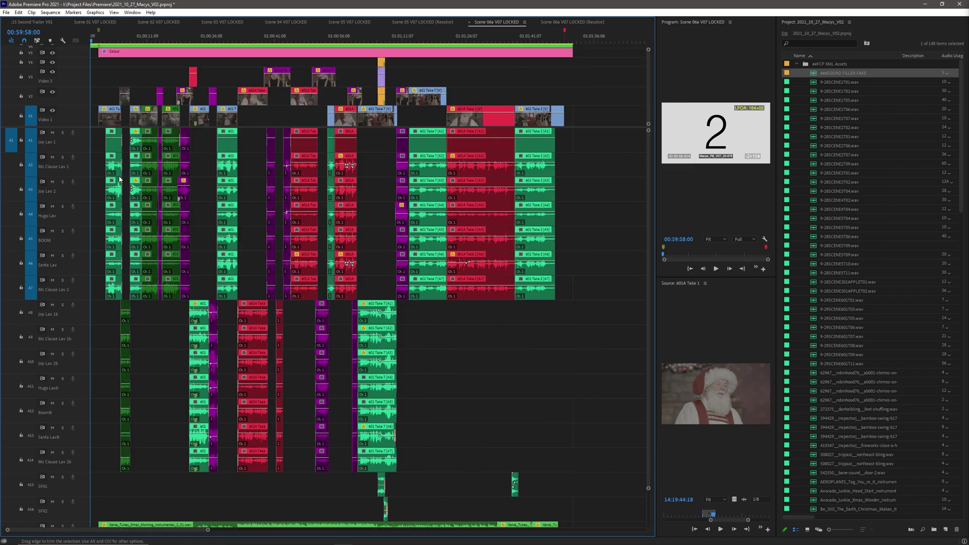
- Select all original audio clips in Scene 06a V07 LOCKED and shift them about five minutes down the timeline, clear of the picture
key(minus)
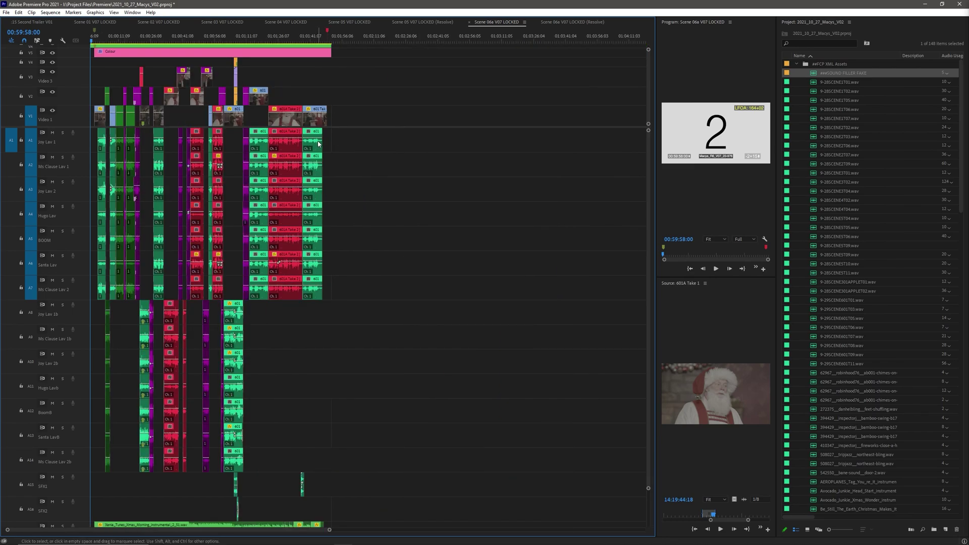
drag(328, 137, 95, 517)
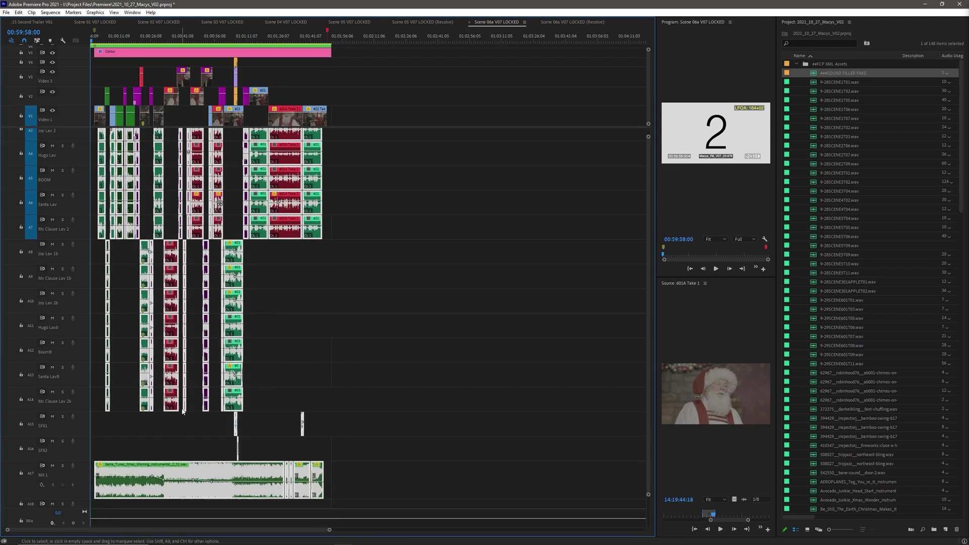
key(equal)
key(equal)
key(minus)
key(minus)
key(minus)
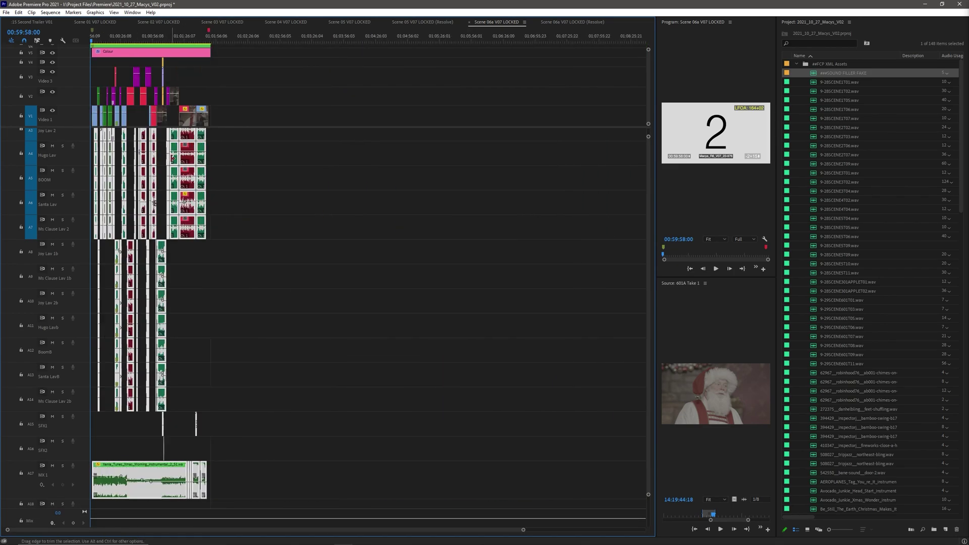
drag(301, 160, 502, 157)
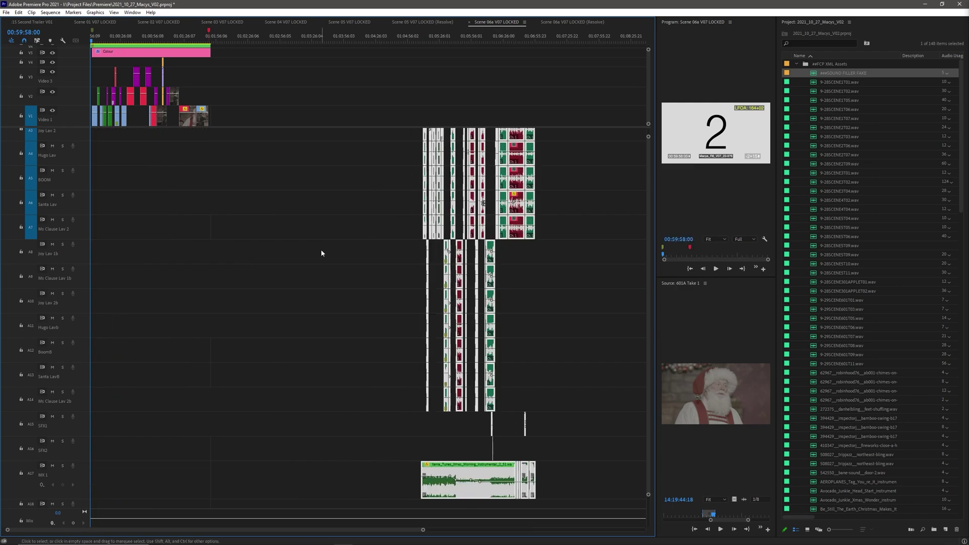
- Paste the copied Resolve audio at the sequence start, 00:59:58:00, beneath the picture edit
key(equal)
key(equal)
key(equal)
key(equal)
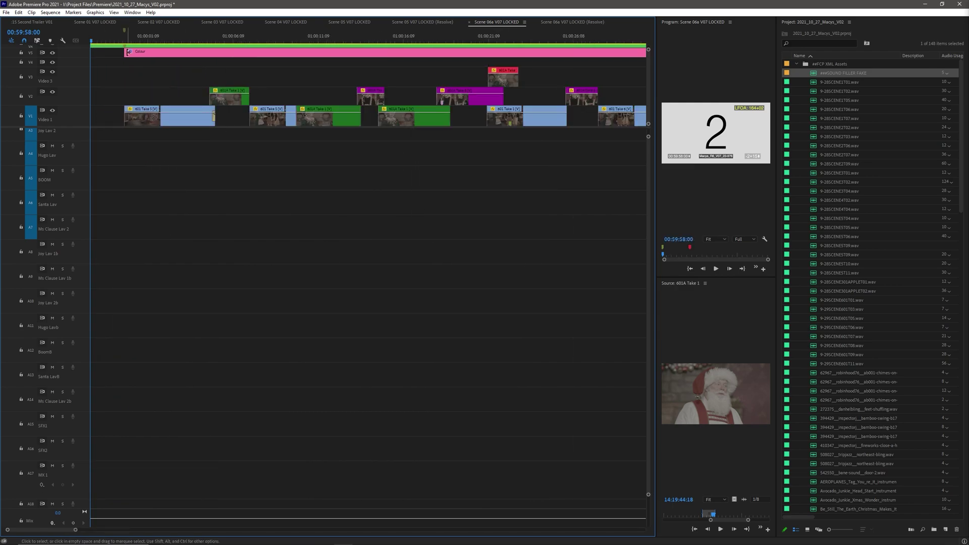
scroll(208, 237, up, 1)
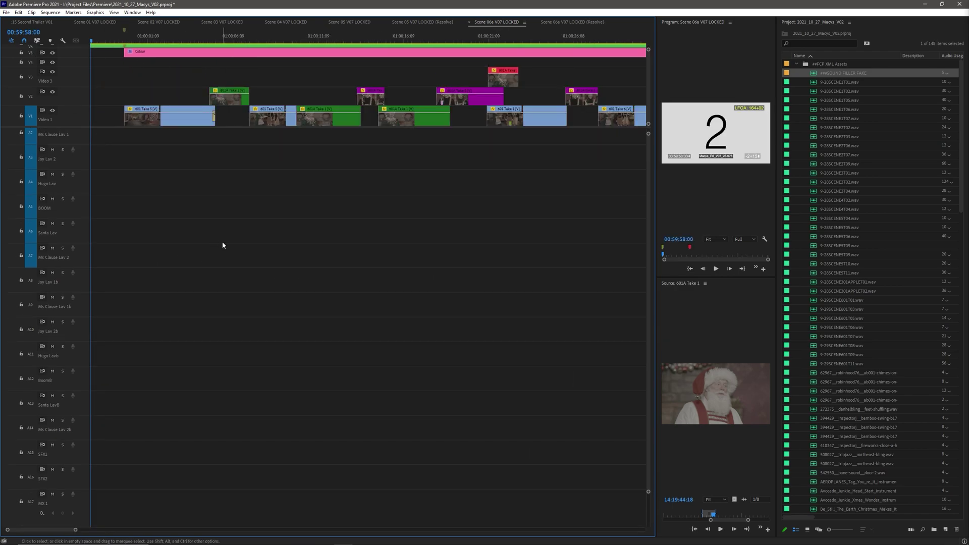
key(shift+m)
key(Home)
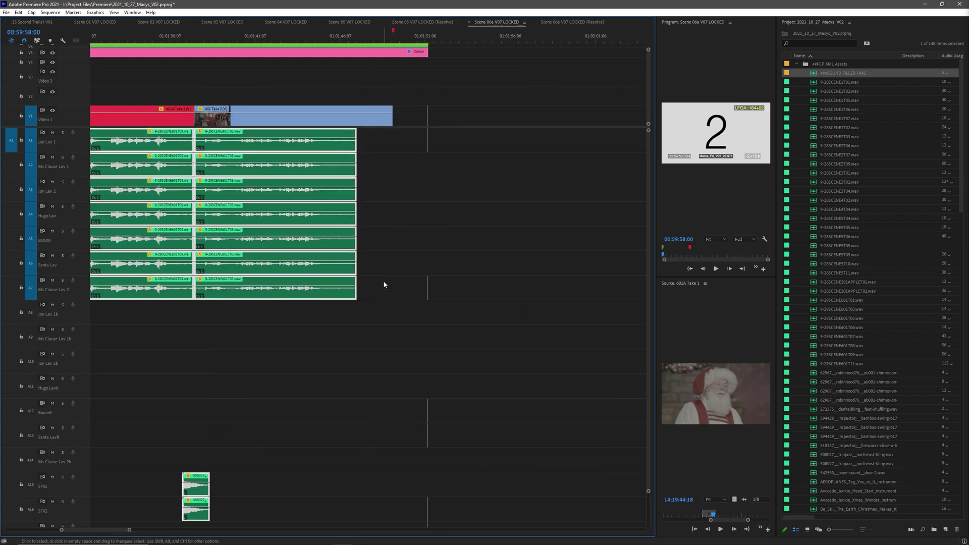
key(minus)
key(minus)
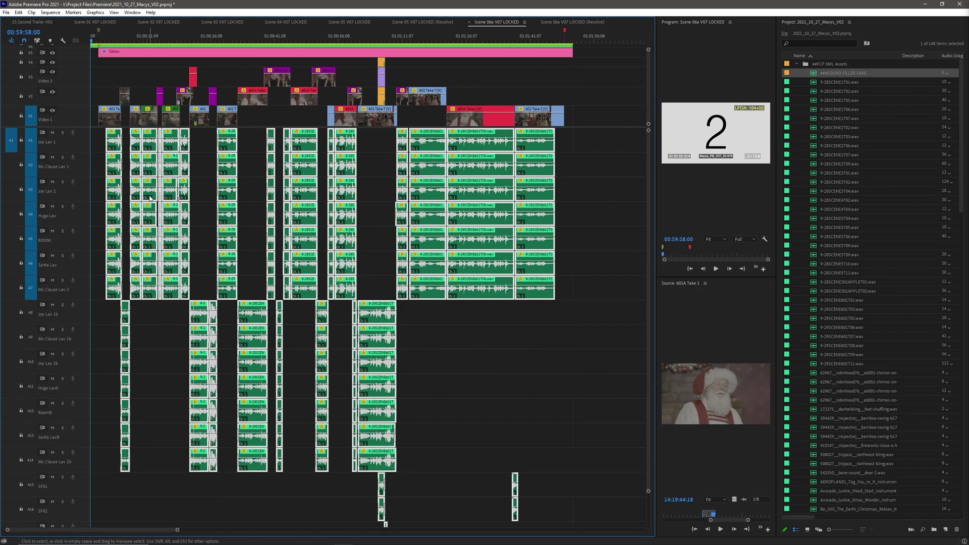
- Check the pasted audio down to the music tracks and reduce the audio track heights to show both sets of clips
scroll(205, 235, down, 3)
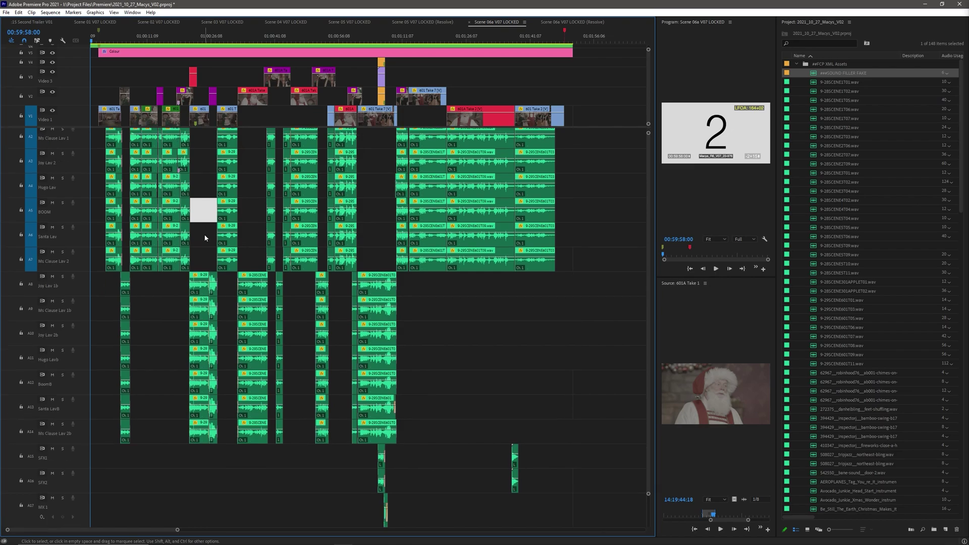
scroll(204, 238, down, 2)
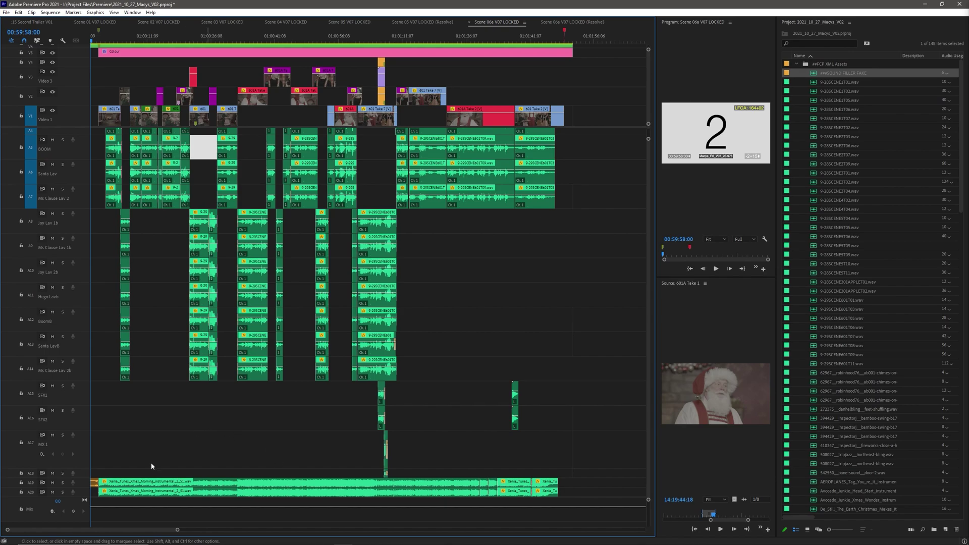
scroll(14, 485, up, 1)
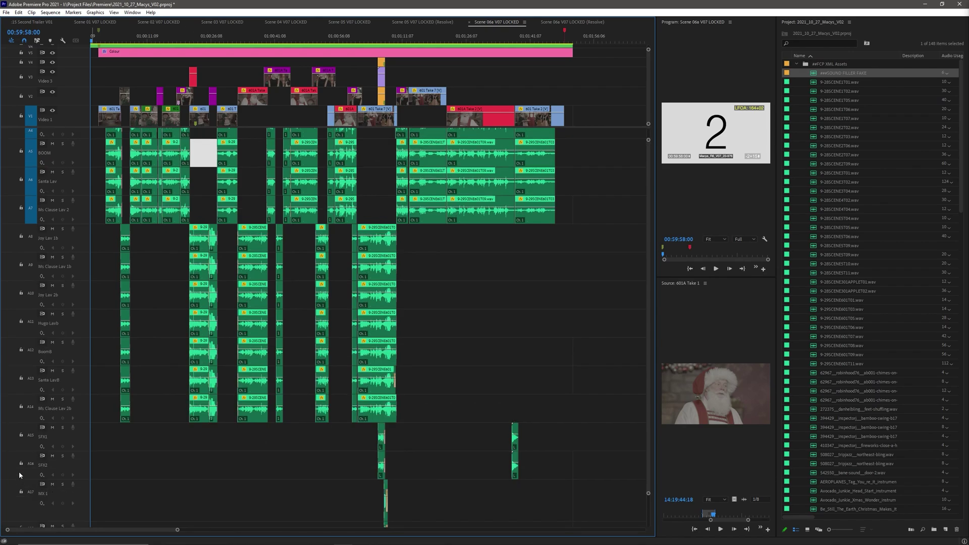
scroll(15, 433, down, 2)
key(minus)
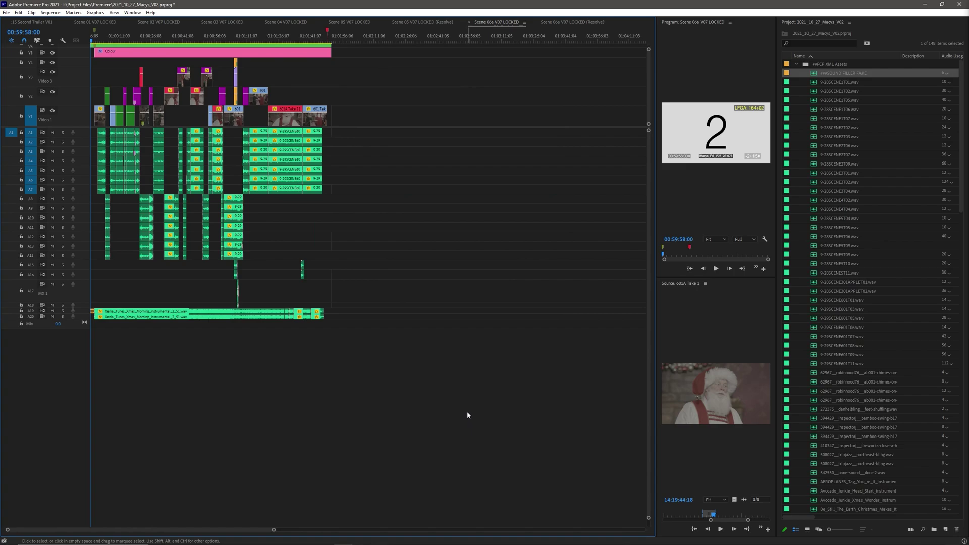
key(minus)
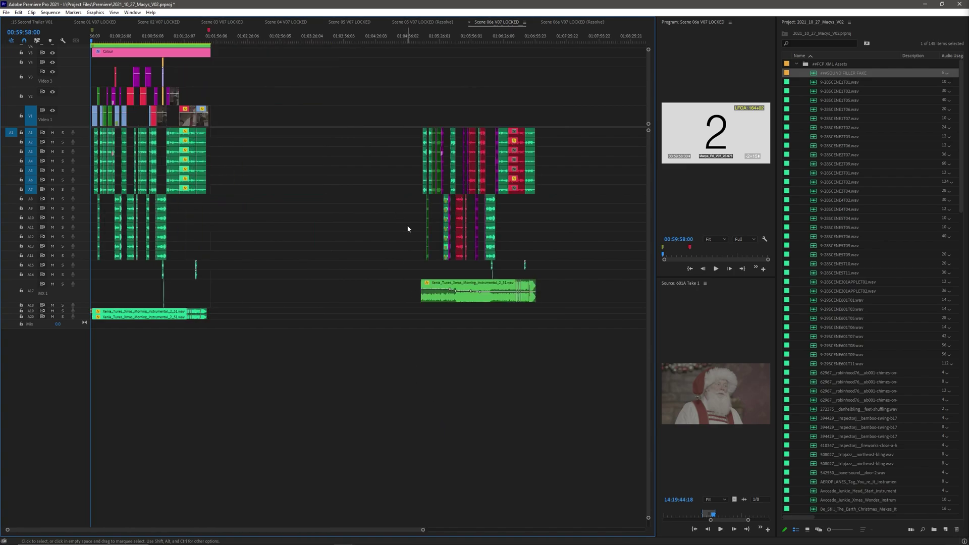
- Inspect the shifted original audio clips around 01:06:07:02, selecting their first music clip
click(445, 298)
click(482, 43)
key(equal)
key(equal)
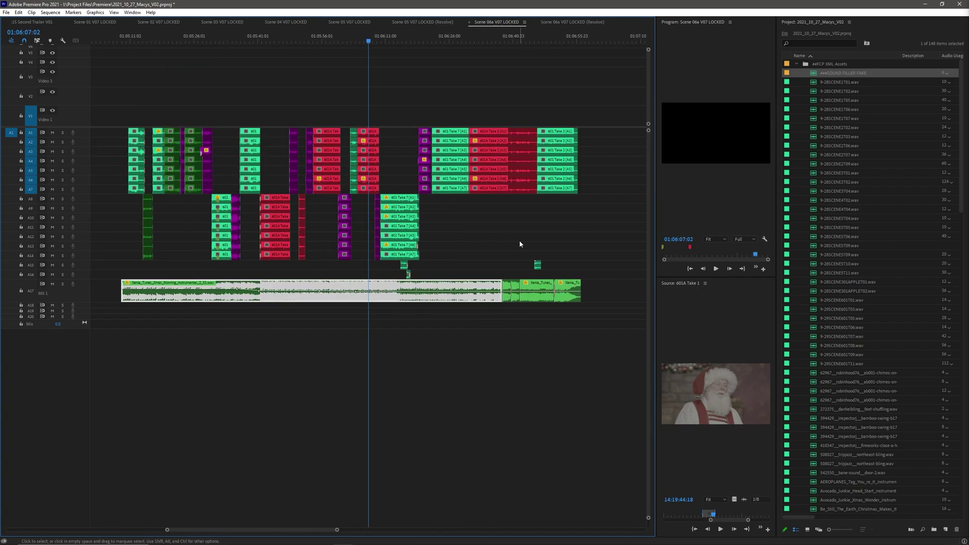
key(minus)
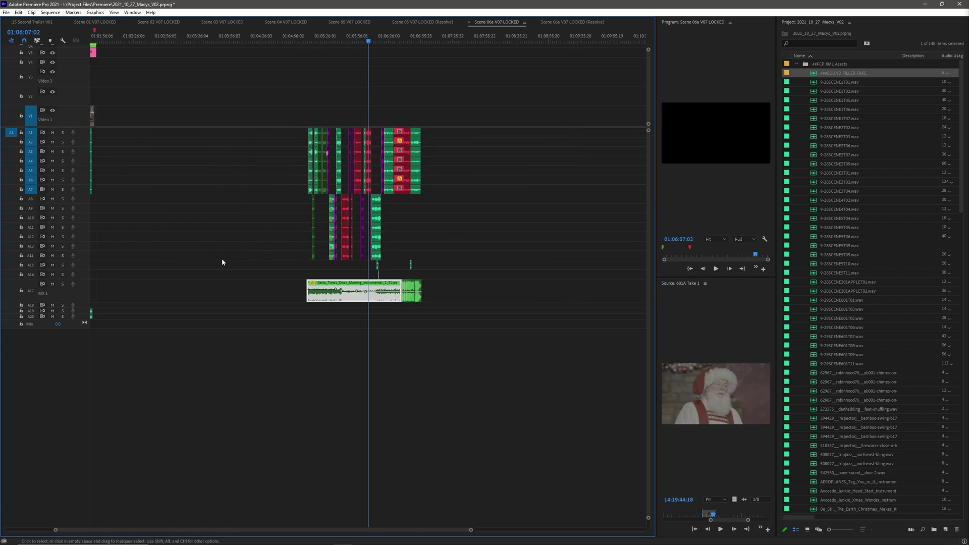
key(minus)
- Move the playhead back to the pasted audio at 01:01:06:13 and increase the audio track heights
click(128, 36)
key(equal)
key(equal)
key(equal)
key(equal)
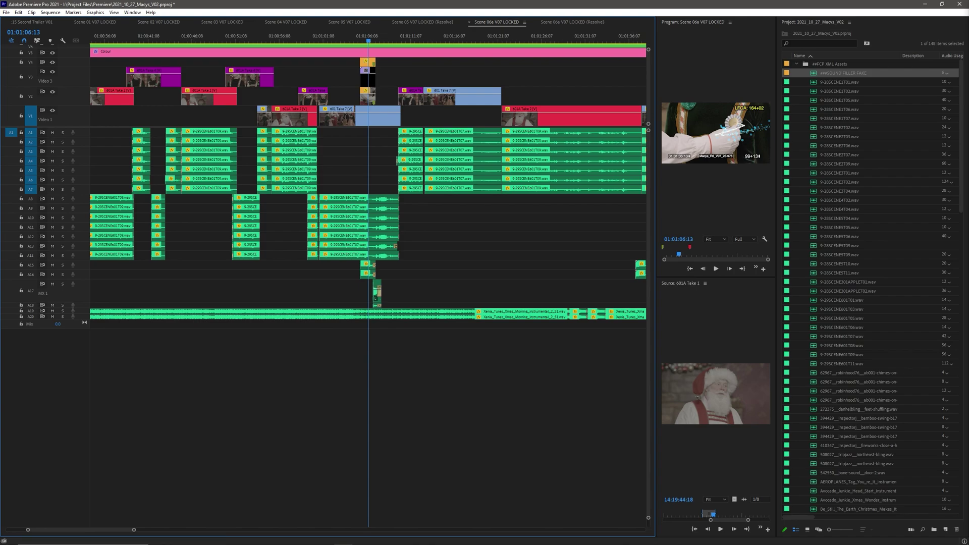
key(alt+minus)
key(alt+equal)
key(alt+equal)
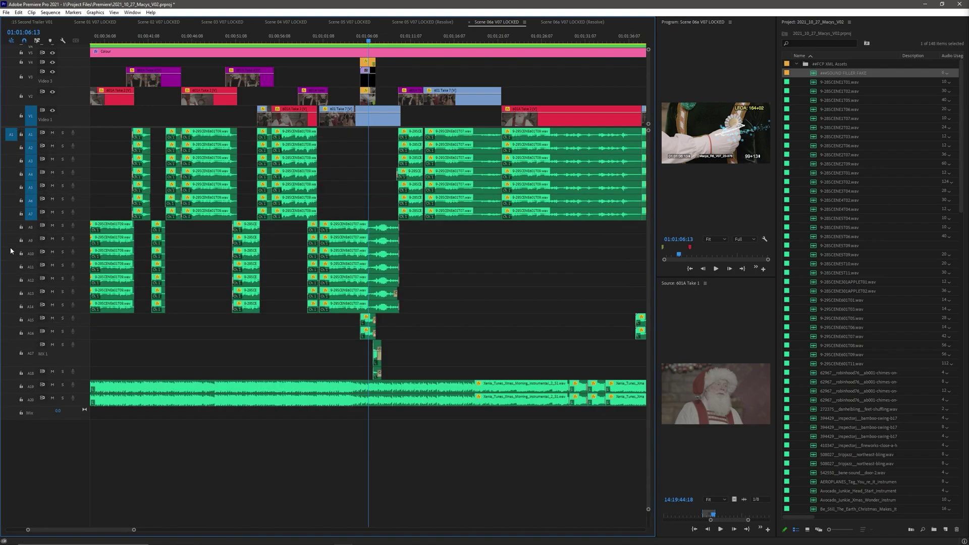
key(alt+equal)
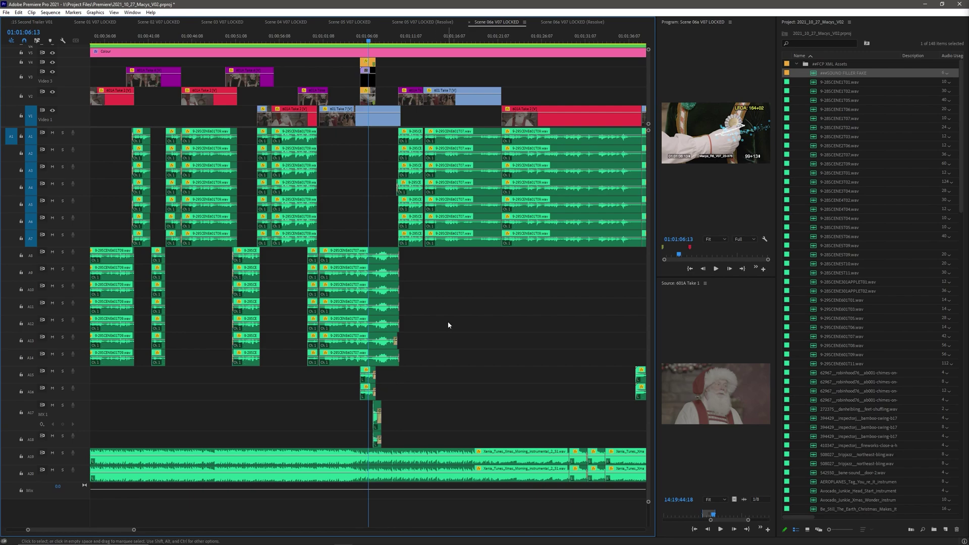
- Mute music tracks A19 and A20 and play the pasted dialogue from about 01:00:49 and 01:01:01 to check sync
click(297, 152)
click(346, 190)
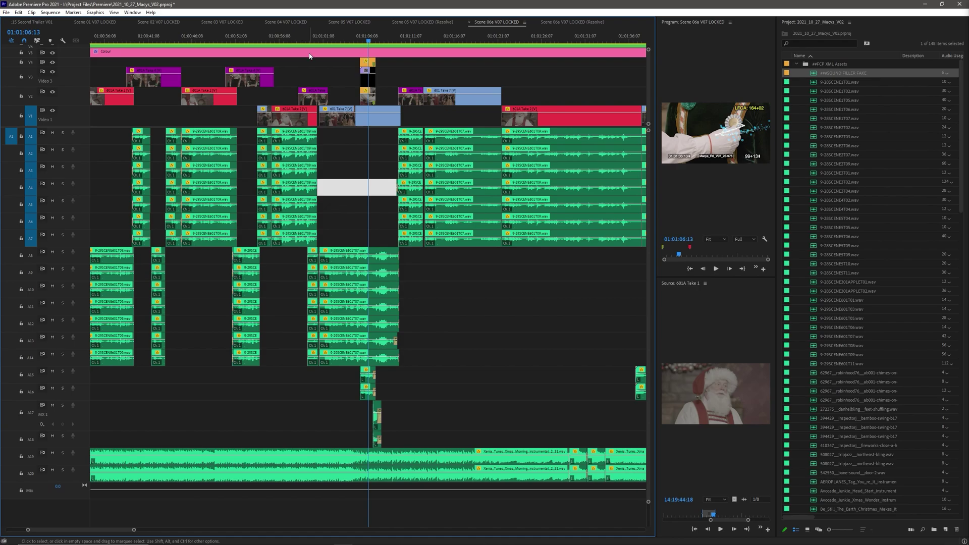
click(296, 38)
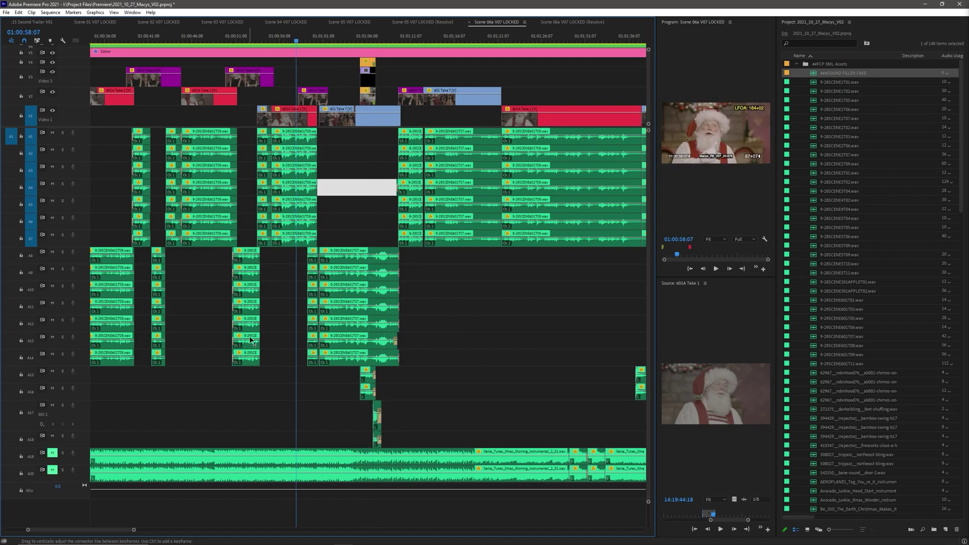
key(equal)
click(359, 176)
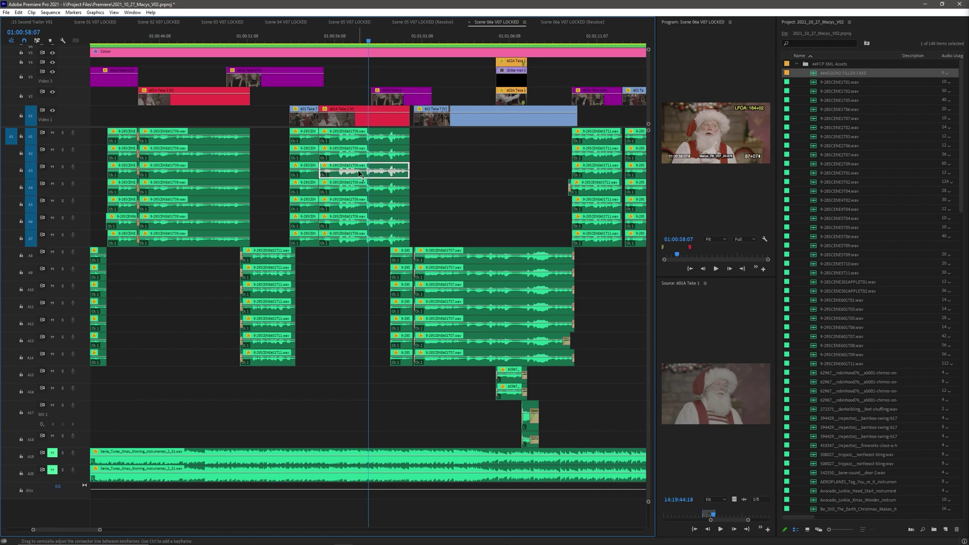
drag(369, 39, 194, 50)
key(space)
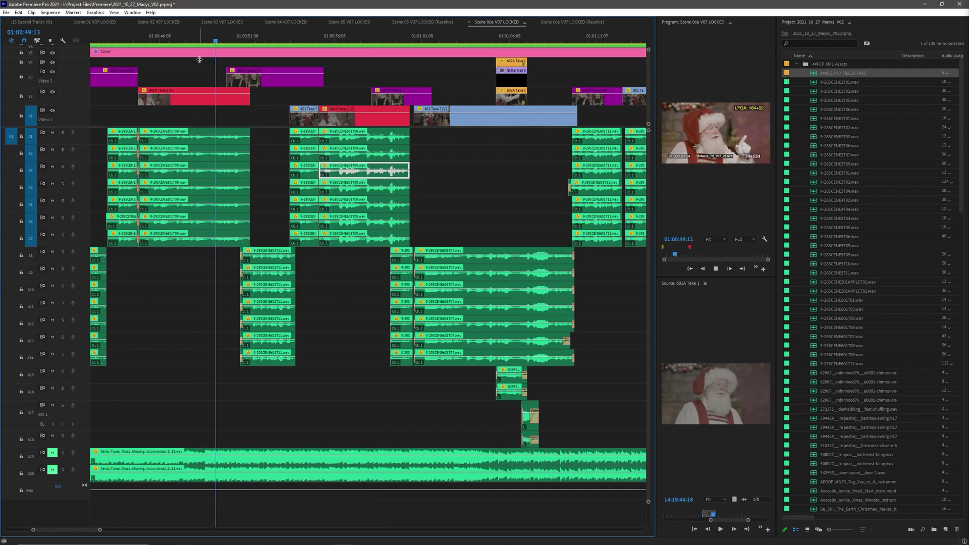
click(318, 45)
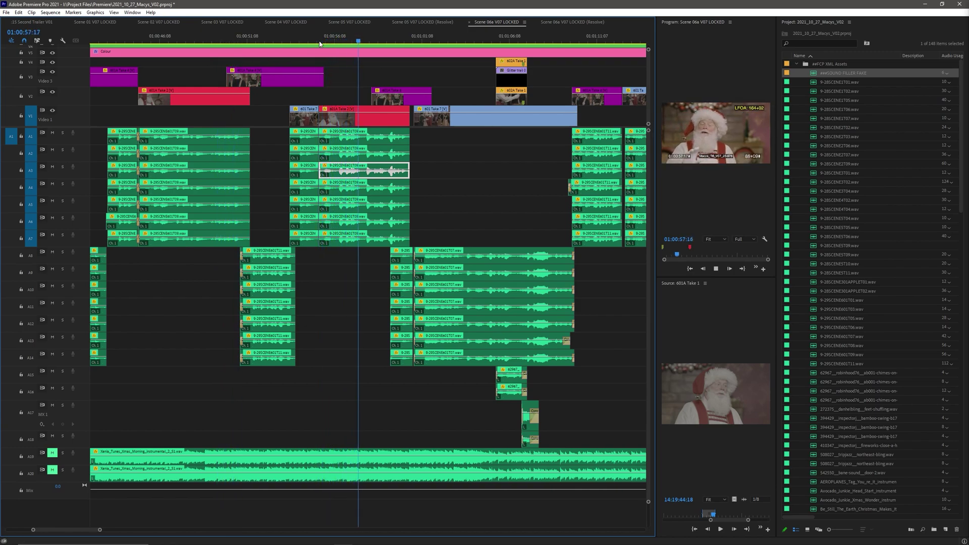
key(space)
click(415, 43)
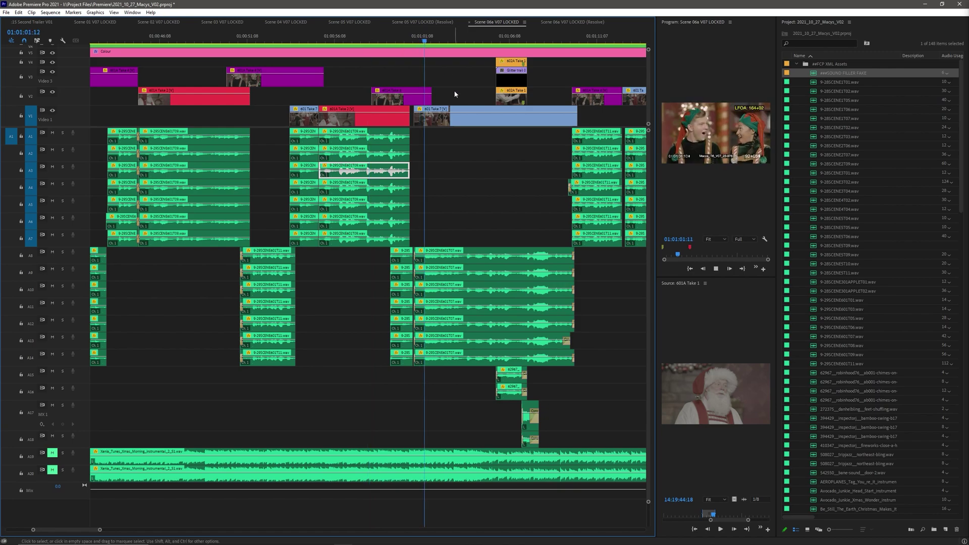
- Try to map the dialogue clips on tracks A2 and A9 to media source channel 2
key(minus)
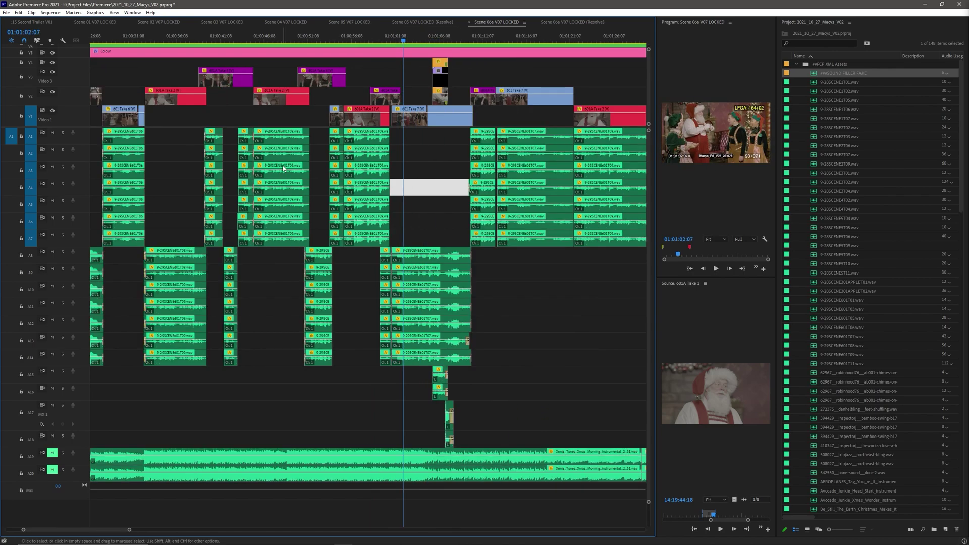
key(minus)
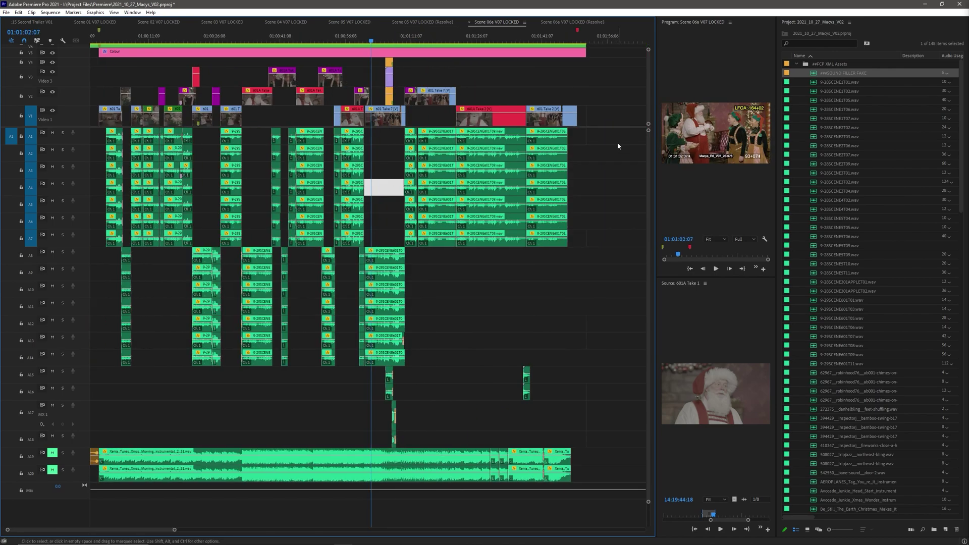
drag(580, 135, 104, 135)
drag(579, 153, 98, 158)
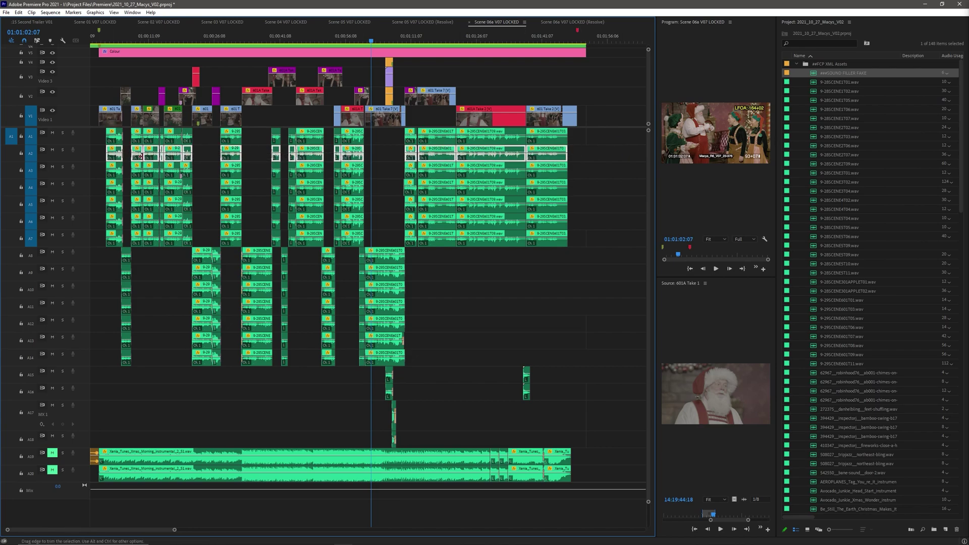
drag(434, 270, 88, 271)
right_click(152, 155)
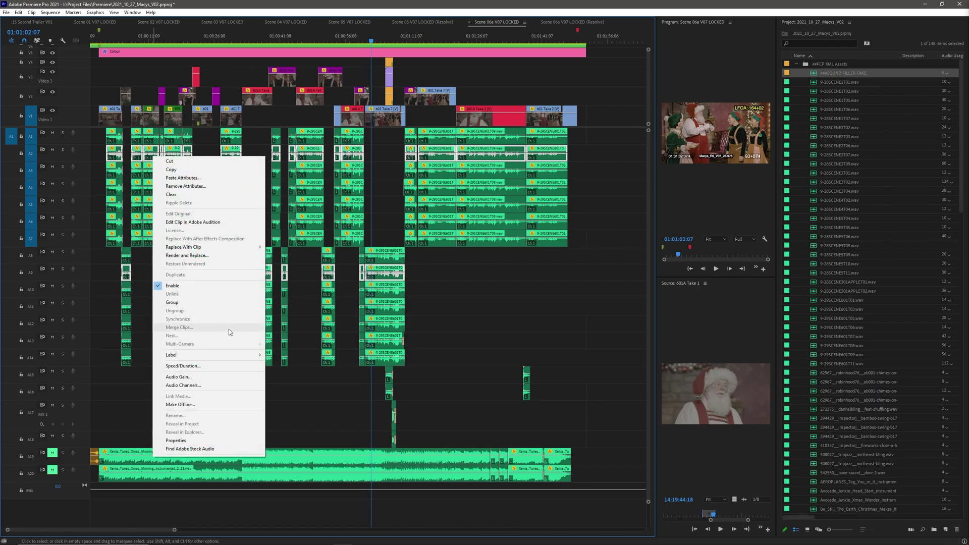
click(409, 202)
click(538, 451)
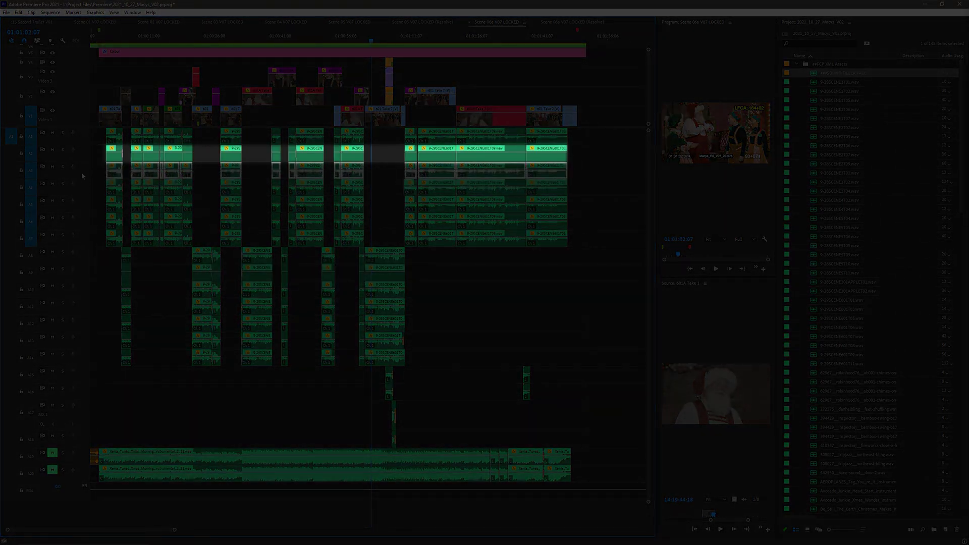
- Check the dialogue waveforms around the gap at 01:01:02:07 and save the project
click(388, 174)
key(=)
key(=)
key(=)
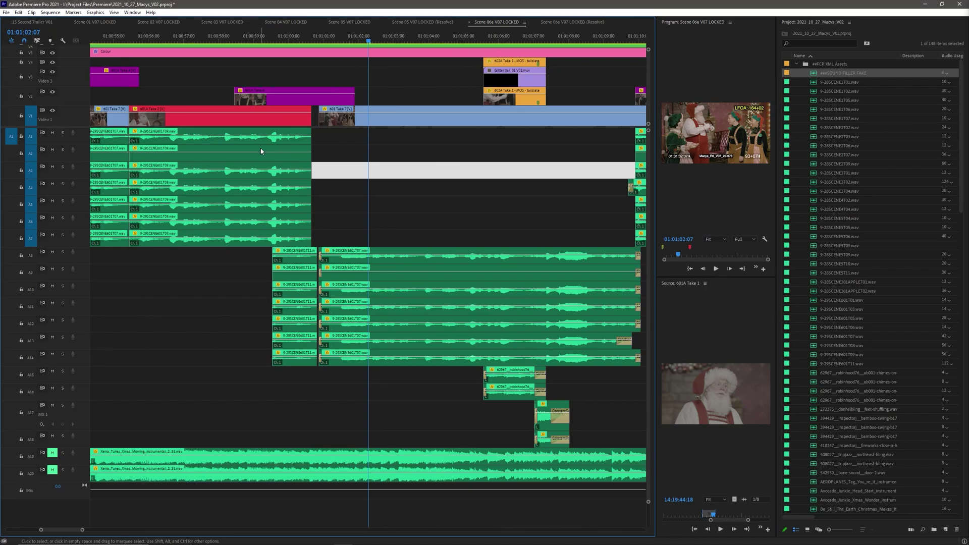
key(ctrl+s)
- Switch back to Premiere Pro and reopen the recent project 2021_10_27_Macys_V02
click(535, 176)
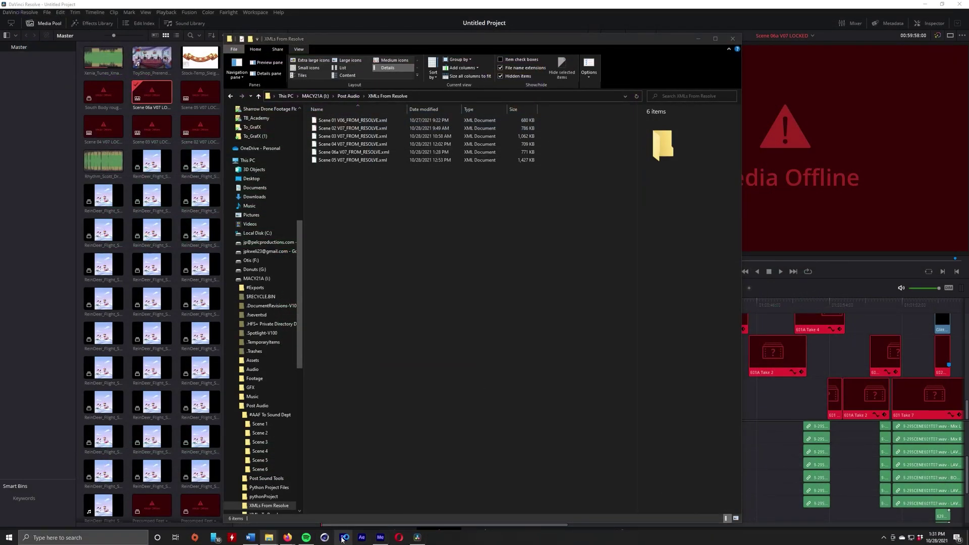
click(343, 538)
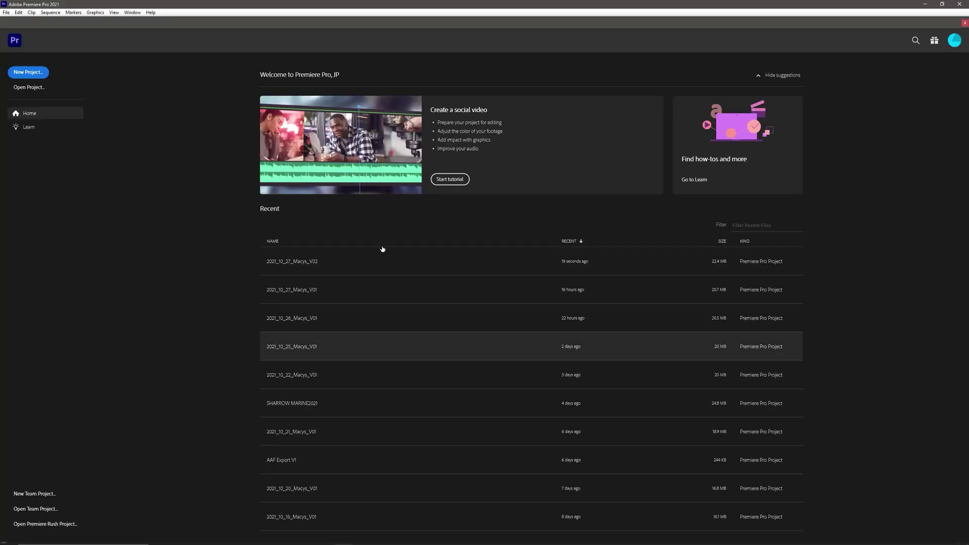
click(384, 263)
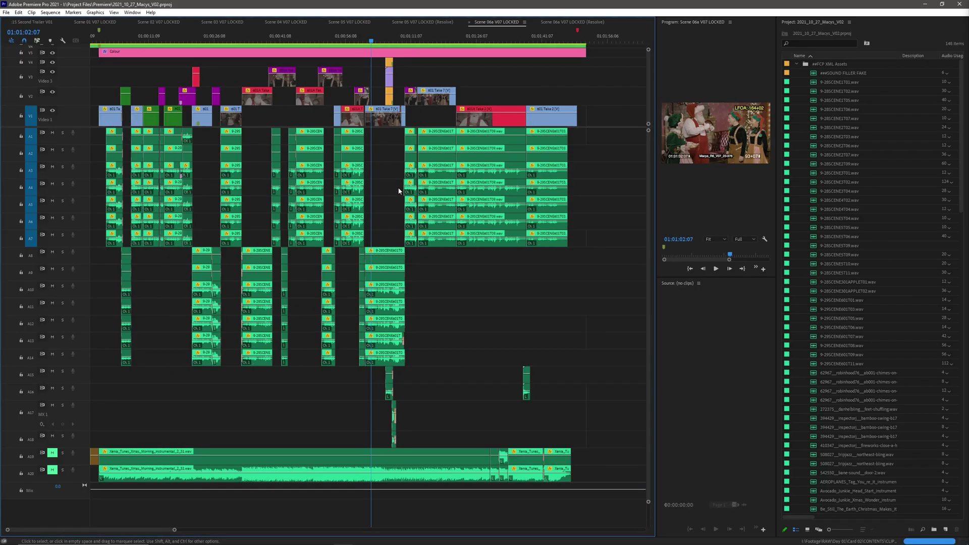
- Map all dialogue clips on tracks A2 and A9 to media source channel 2
click(398, 190)
key(minus)
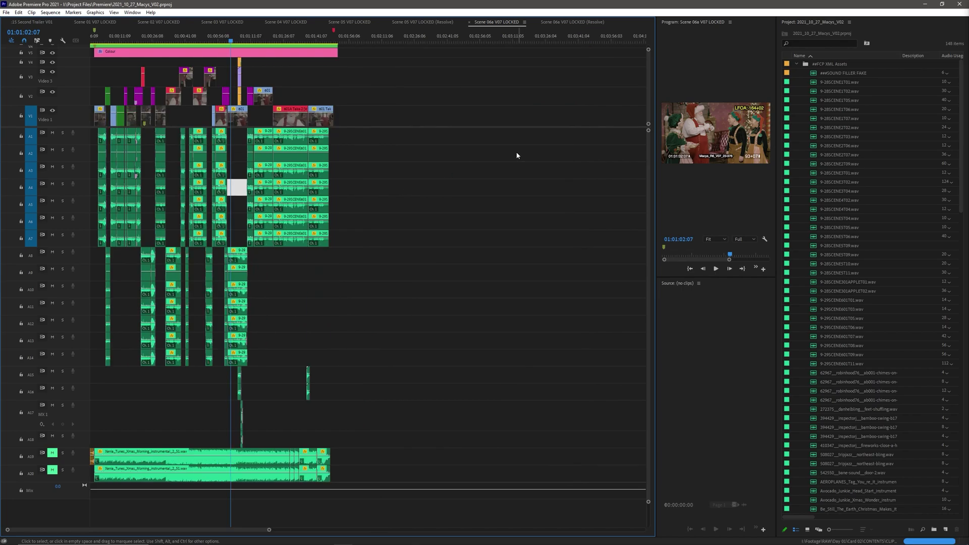
drag(380, 159, 79, 147)
drag(278, 274, 81, 269)
key(equal)
key(equal)
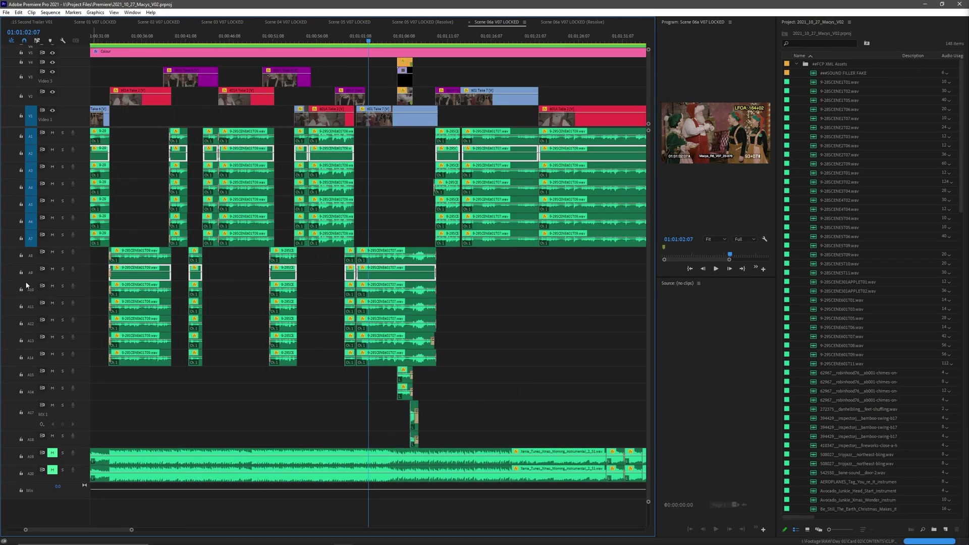
right_click(341, 161)
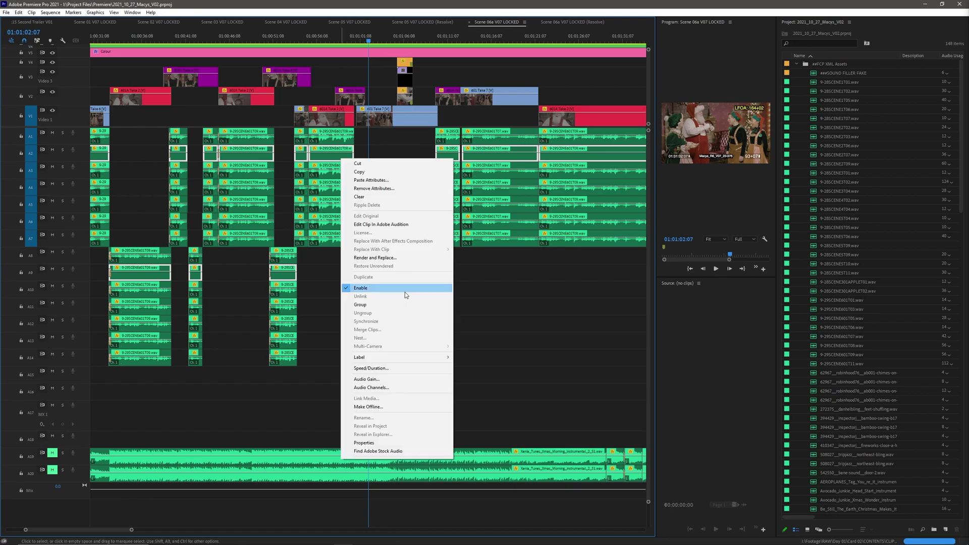
click(362, 391)
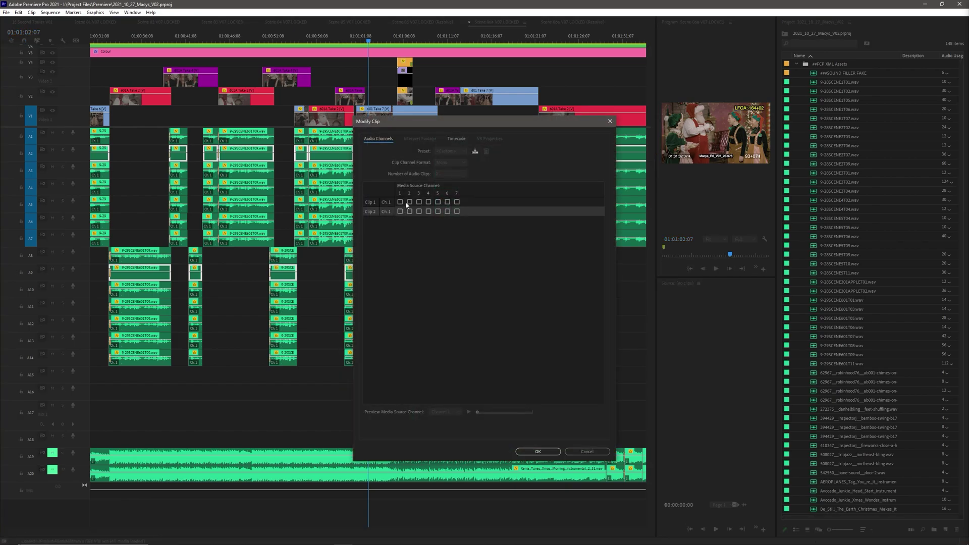
click(538, 451)
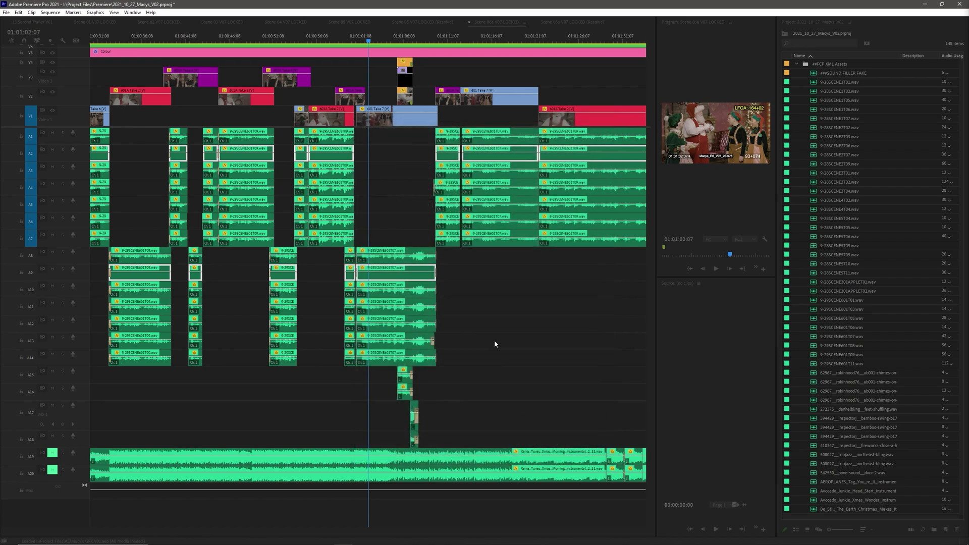
- Map all dialogue clips on tracks A3 and A10 to media source channel 3
key(minus)
drag(94, 168, 595, 171)
drag(425, 295, 113, 288)
right_click(199, 289)
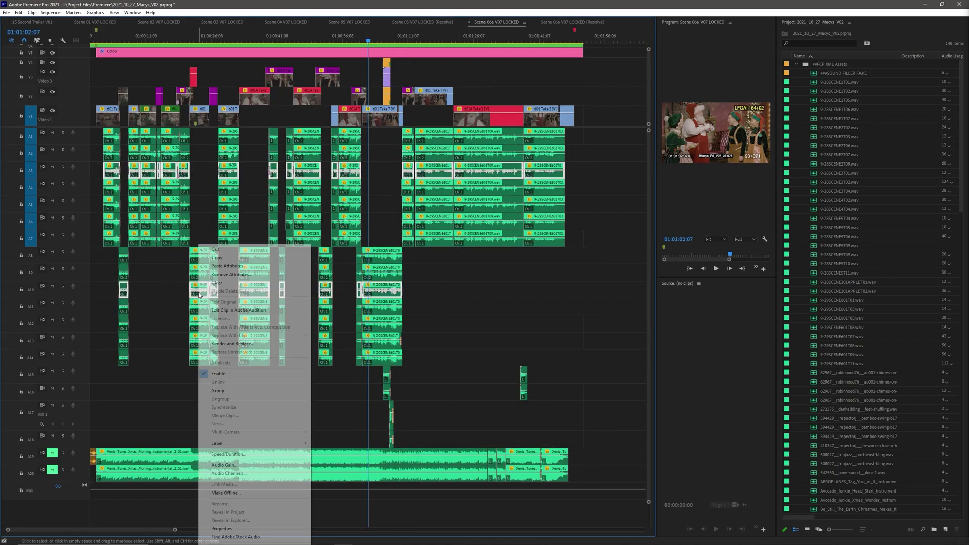
click(227, 466)
click(418, 202)
click(538, 451)
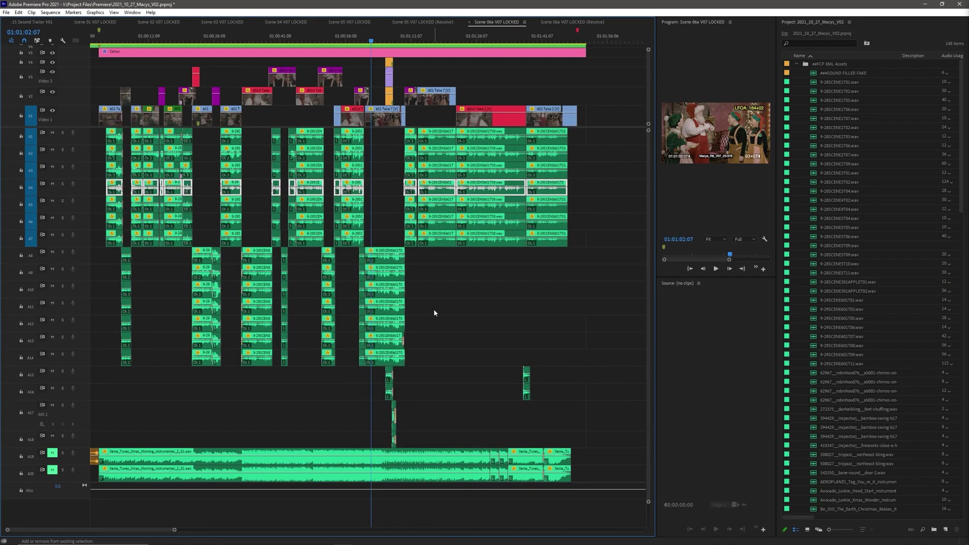
- Map all dialogue clips on tracks A4 and A11 to media source channel 4
right_click(204, 309)
click(241, 252)
click(428, 202)
click(428, 211)
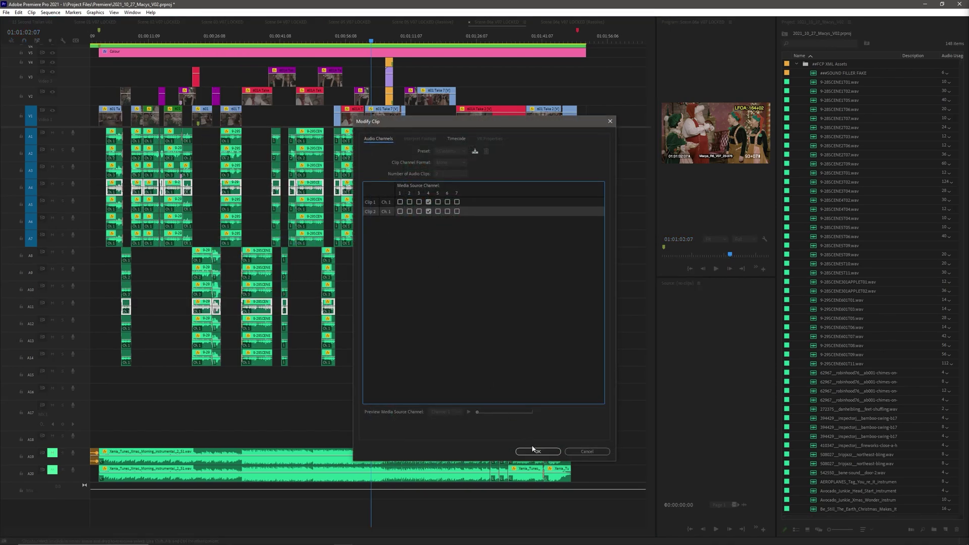
click(535, 450)
drag(575, 204, 103, 206)
drag(433, 326, 90, 315)
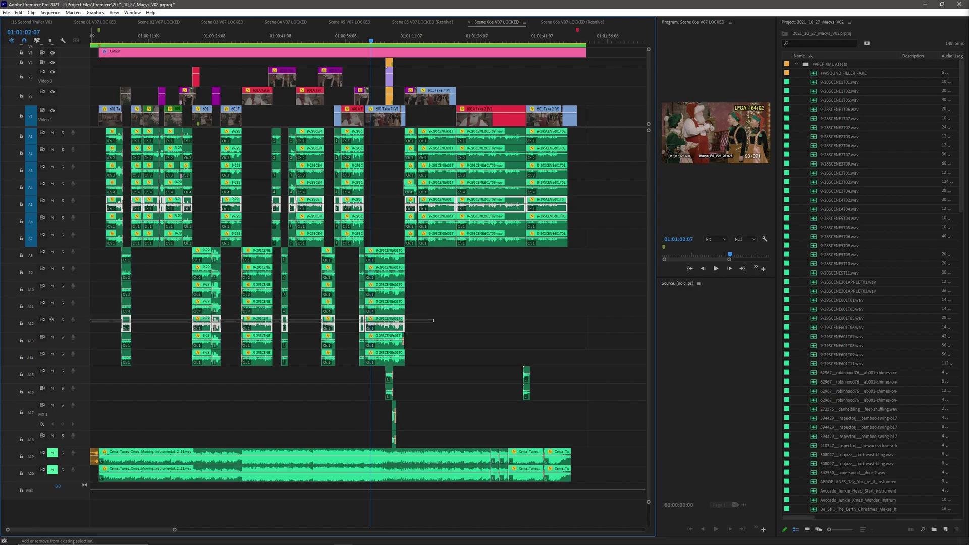
right_click(126, 328)
click(167, 256)
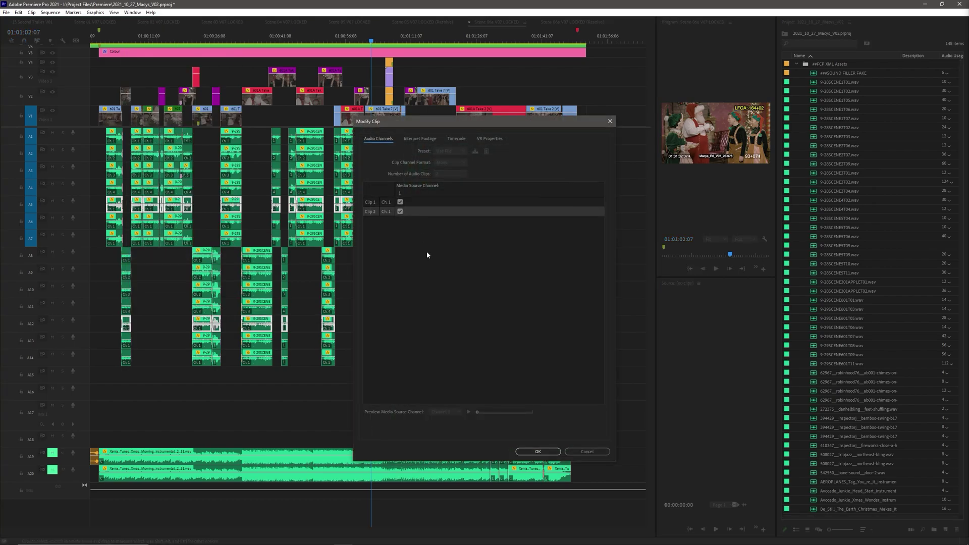
click(587, 452)
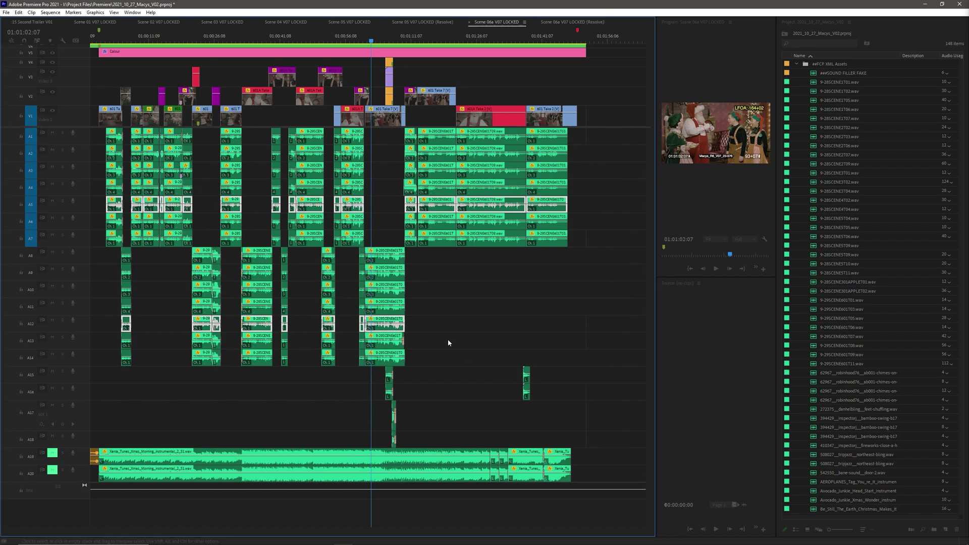
- Map only the dialogue clips on track A5 to media source channel 5
click(496, 307)
click(487, 210)
drag(577, 205, 89, 206)
right_click(137, 206)
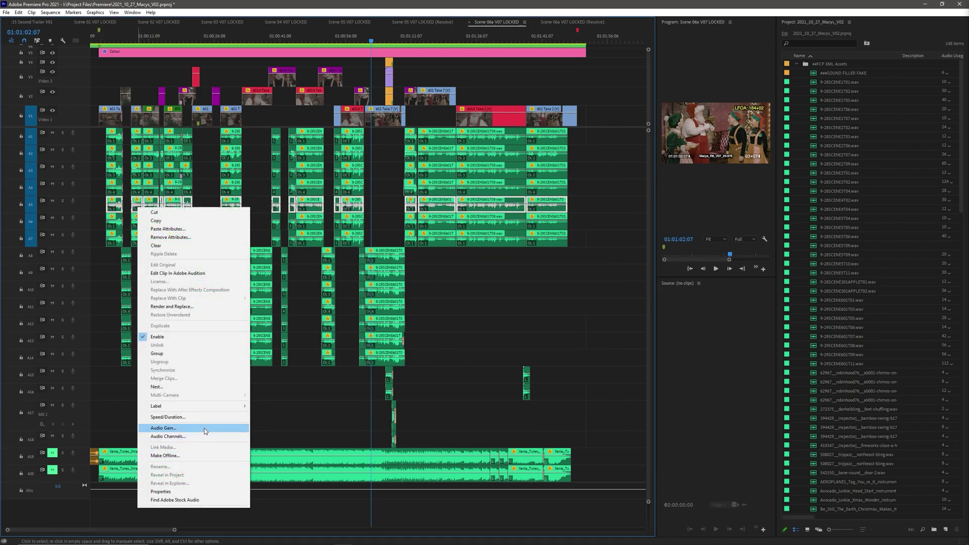
click(203, 436)
click(438, 201)
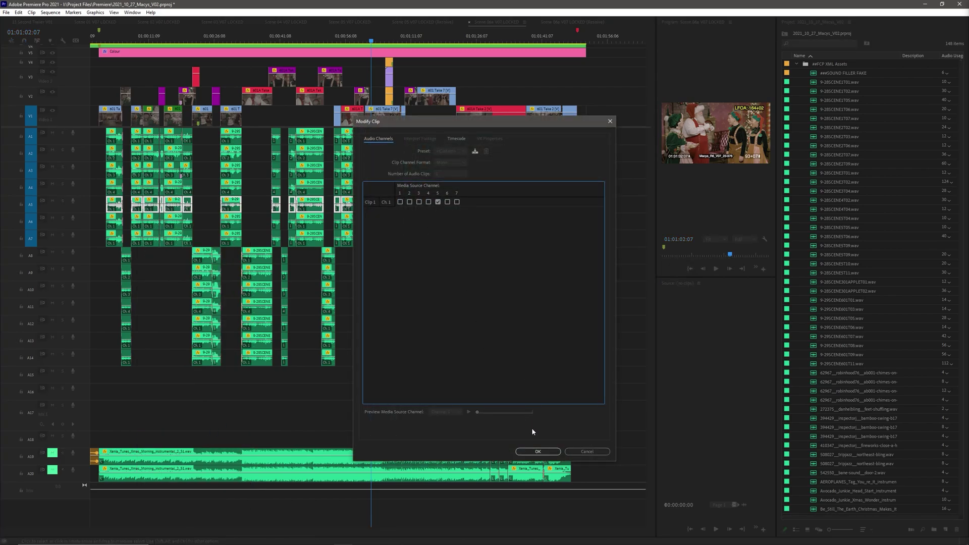
click(537, 451)
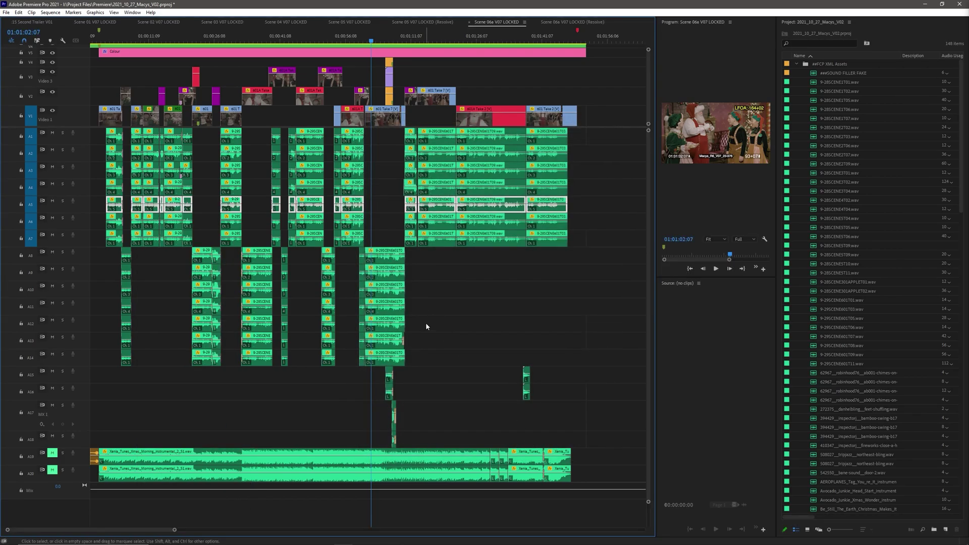
drag(424, 327, 93, 325)
right_click(201, 328)
click(259, 258)
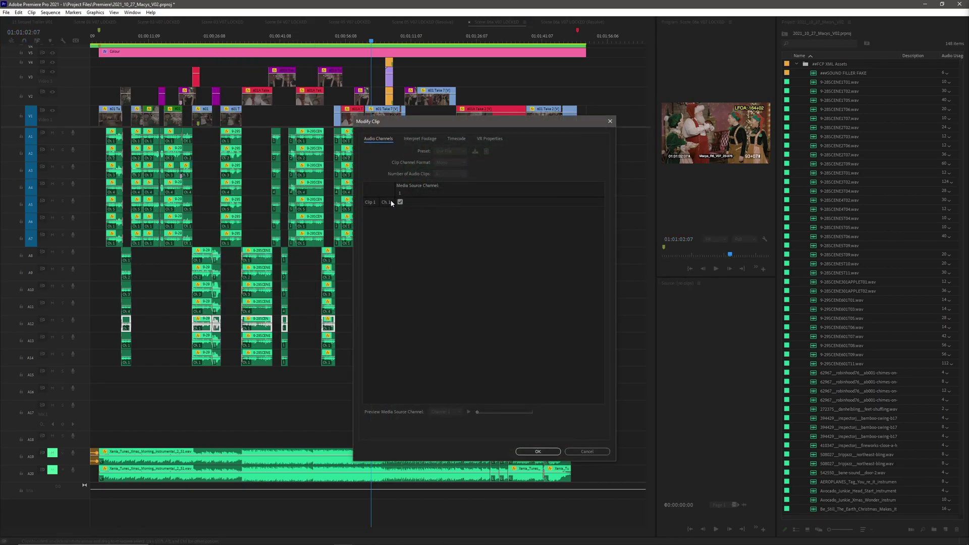
click(586, 451)
- Map the A12 clips around 01:01:00:23 and the preceding clip on that track to media source channel 5
key(equal)
key(equal)
key(Up)
drag(540, 322, 346, 324)
right_click(328, 326)
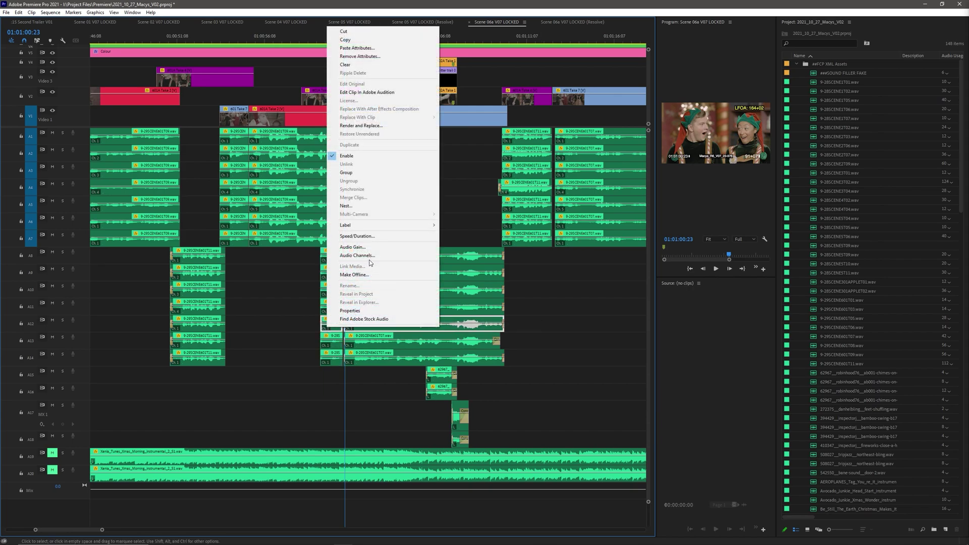
click(370, 255)
click(538, 451)
right_click(204, 323)
click(255, 246)
click(437, 201)
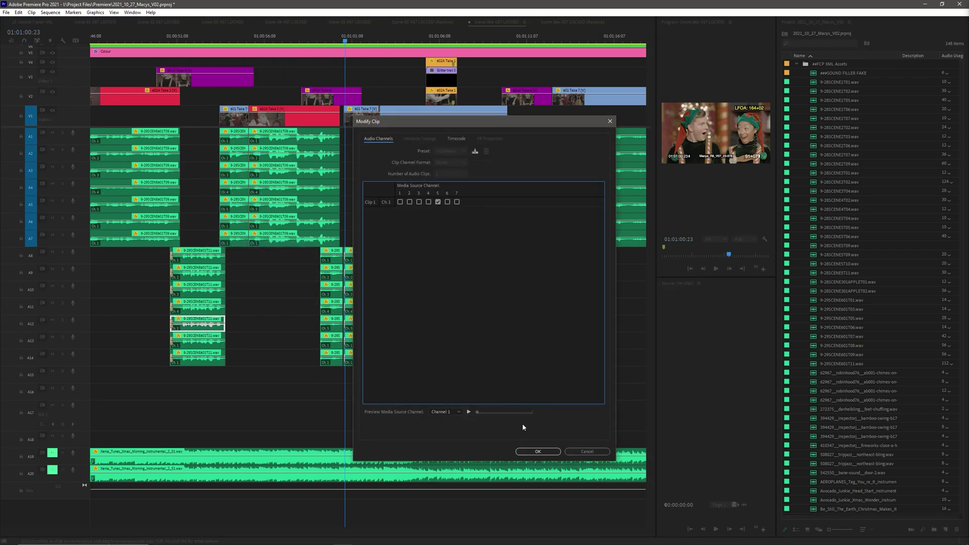
click(538, 451)
click(145, 306)
- Map all dialogue clips on tracks A6 and A13 to media source channel 6
drag(576, 225, 87, 216)
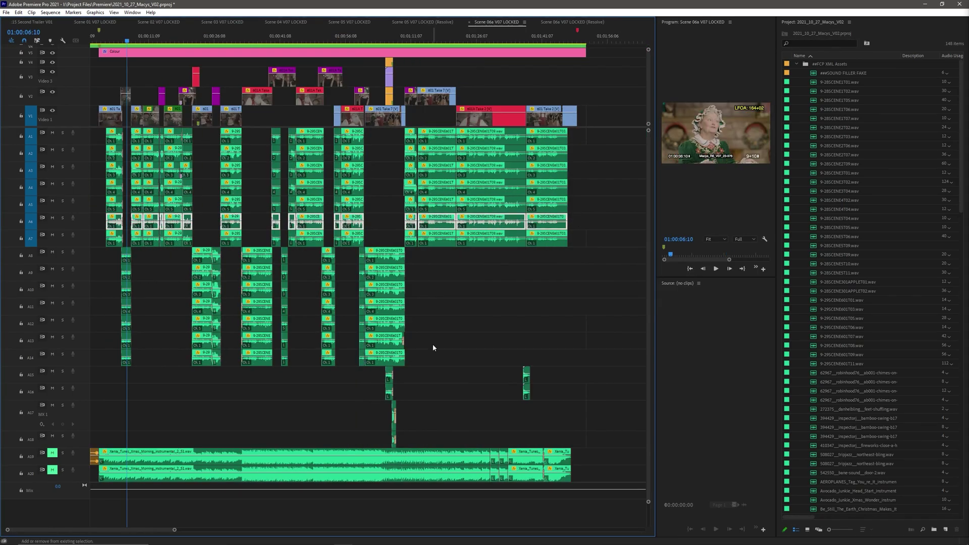
drag(433, 344, 114, 339)
right_click(201, 341)
click(245, 276)
click(447, 202)
click(537, 450)
- Map all dialogue clips on tracks A7 and A14 to media source channel 7
drag(576, 242, 101, 238)
drag(424, 362, 114, 358)
right_click(202, 362)
click(247, 292)
click(456, 201)
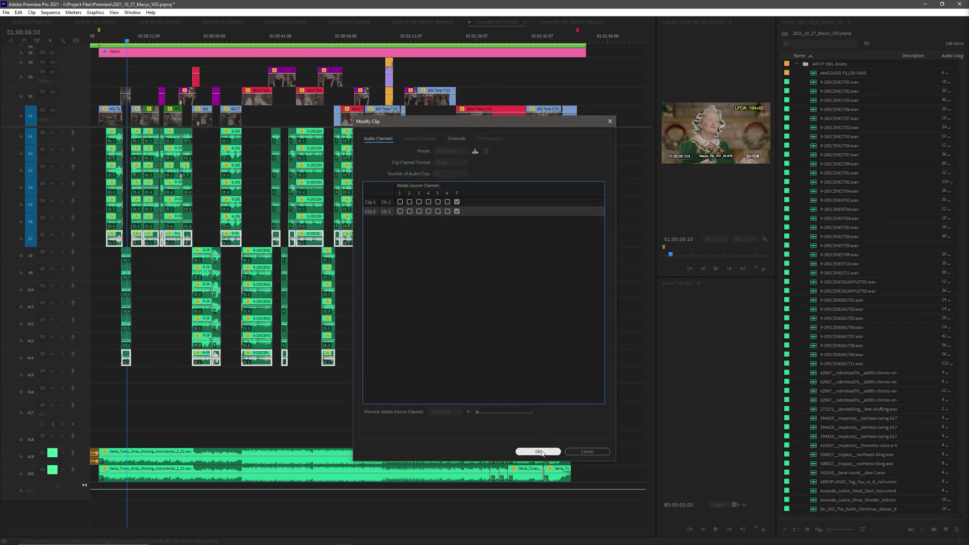
click(538, 451)
- Play the remapped dialogue near 01:00:06:10 and return the playhead to 01:00:01:20
key(equal)
key(equal)
key(space)
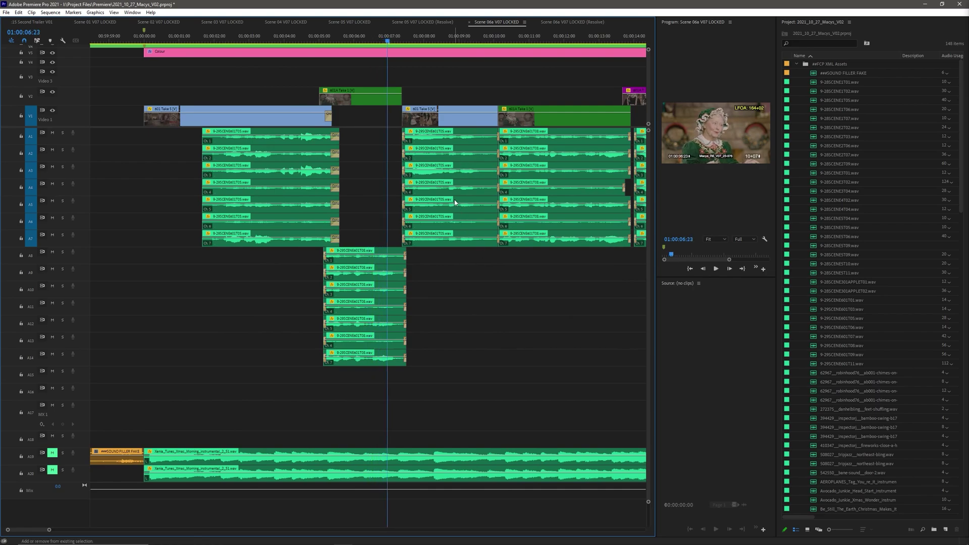
drag(239, 41, 208, 40)
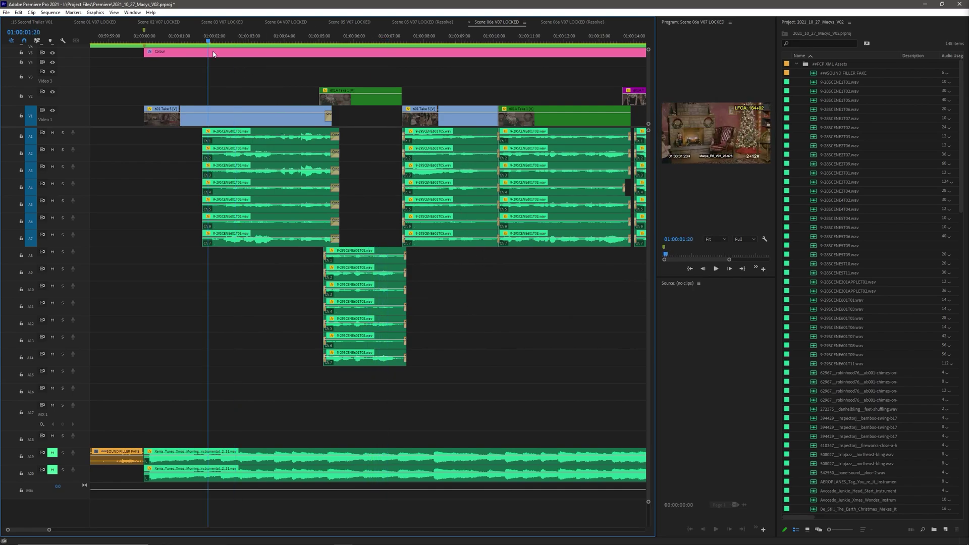
- Unmute music tracks A19 and A20 and delete the SOUND FILLER FAKE clip before the music
click(53, 454)
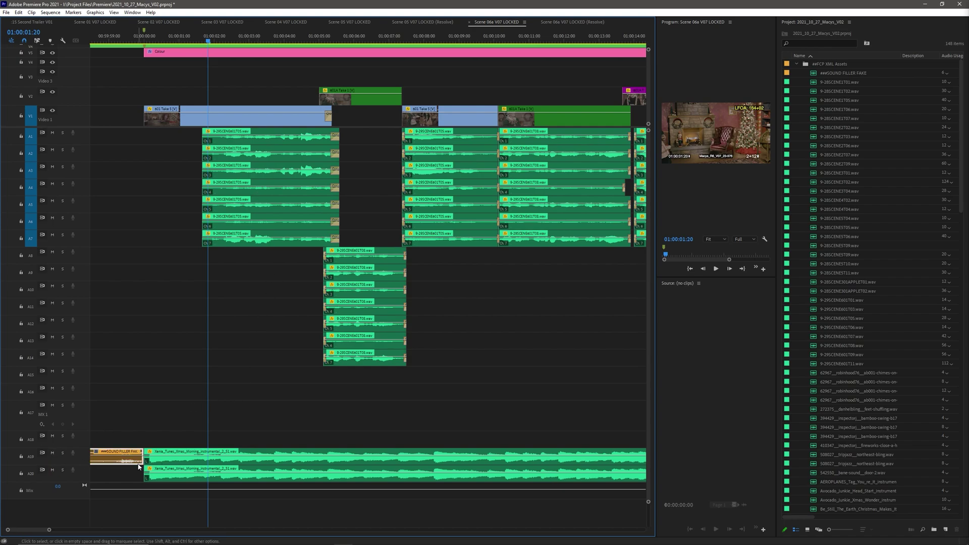
key(Delete)
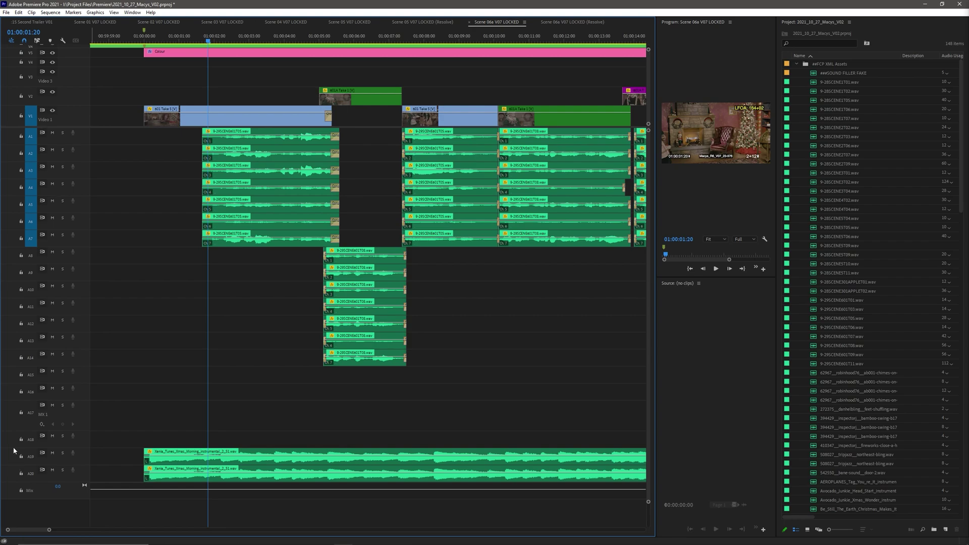
- Increase the audio track heights to show the track names and review the clip layout along the sequence
scroll(14, 449, up, 1)
scroll(231, 411, down, 1)
scroll(230, 415, down, 2)
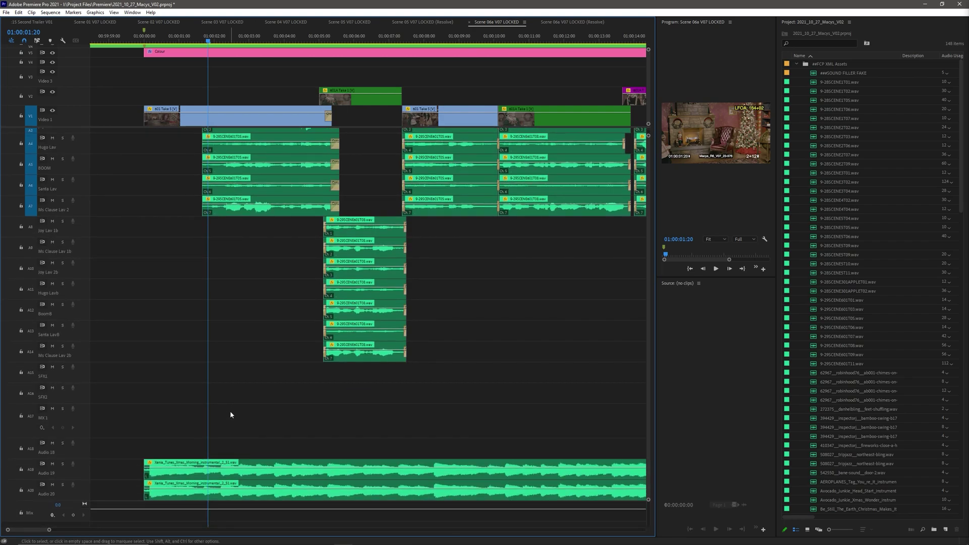
key(minus)
key(minus)
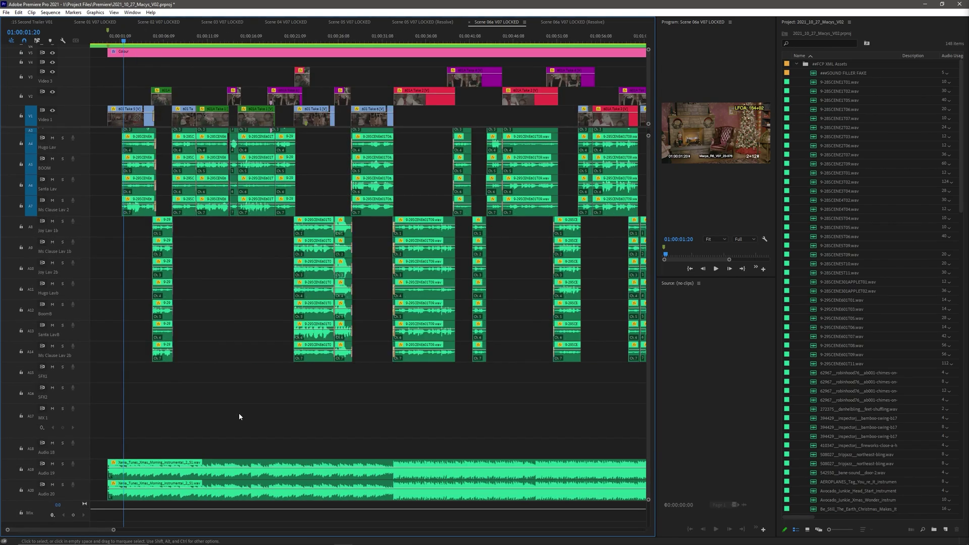